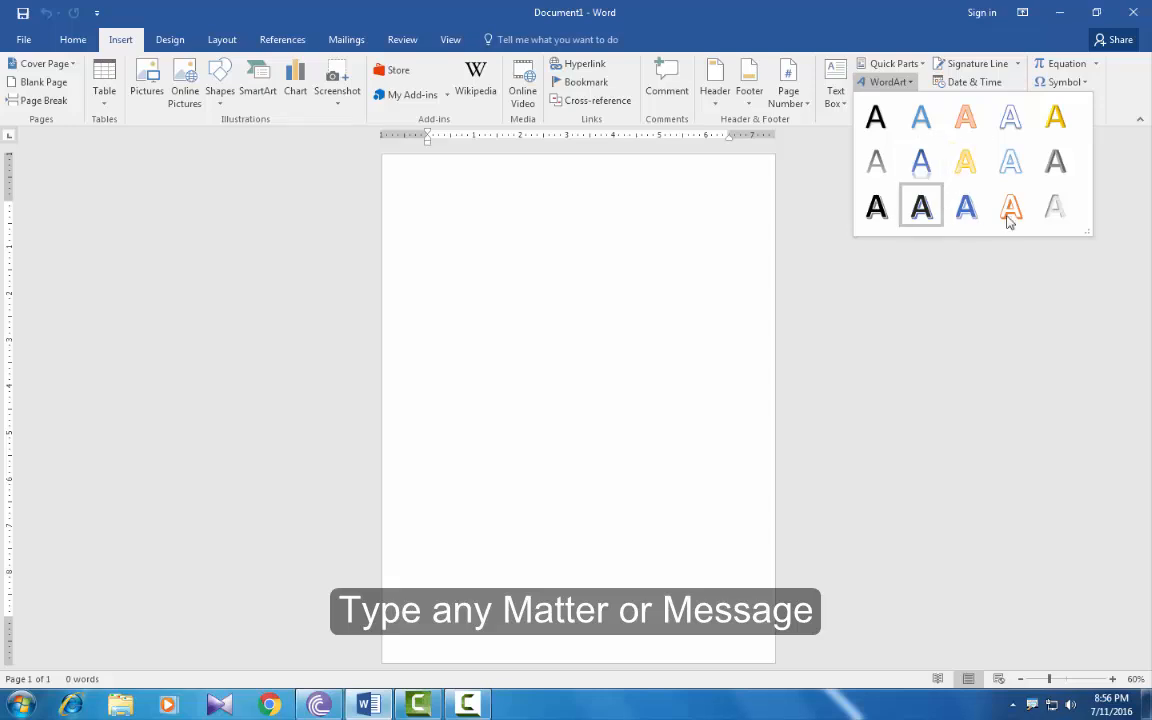
# Step: Insert WordArt in the white style with orange outline and shadow, reading "HAPPY" and "NEW YEAR" on two lines
pyautogui.click(1009, 212)
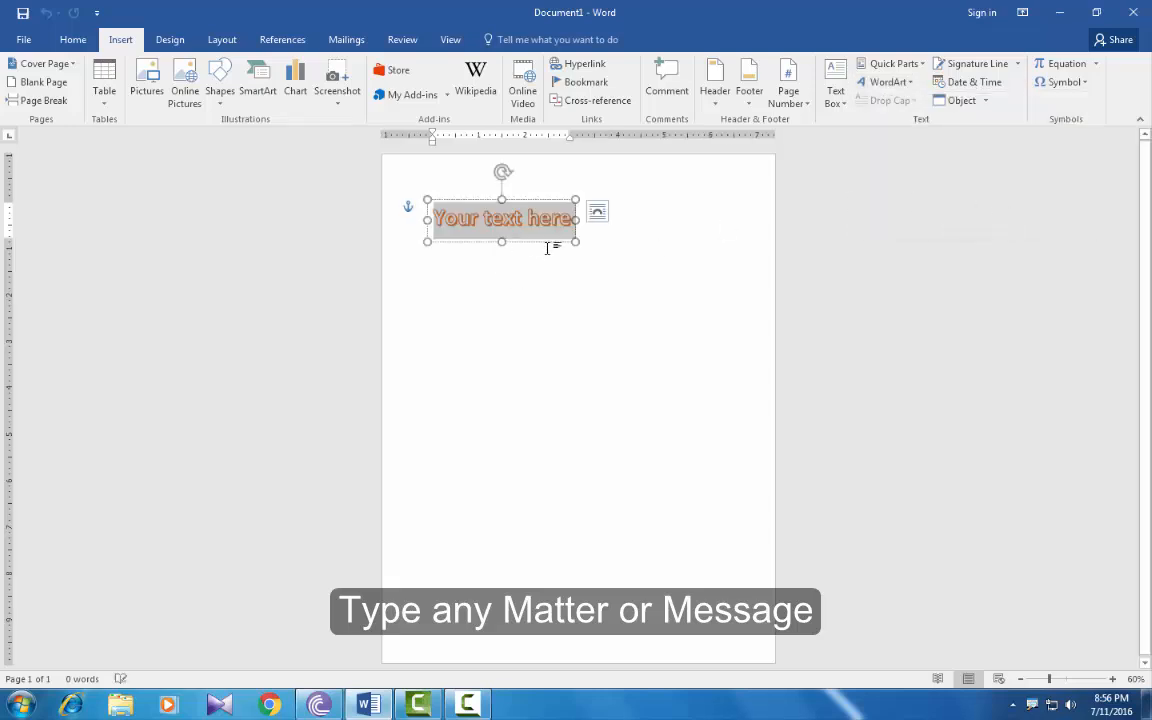
pyautogui.press('BackSpace')
pyautogui.write('HAPPY')
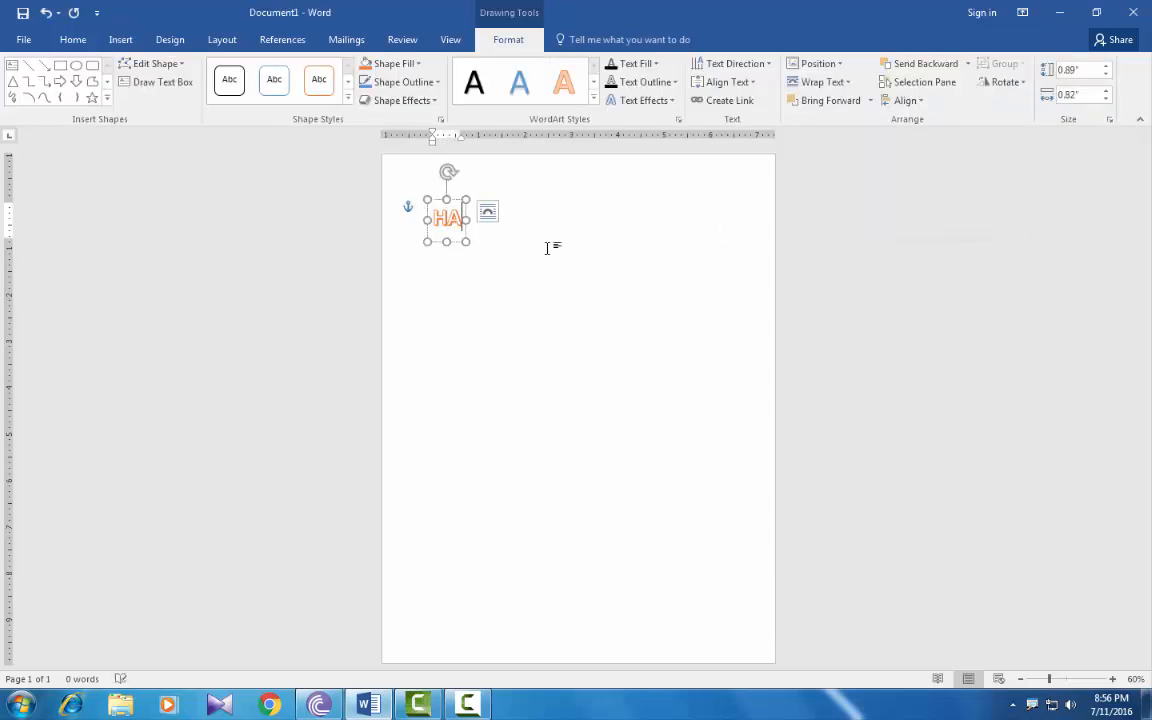
pyautogui.press('Return')
pyautogui.write('NEW')
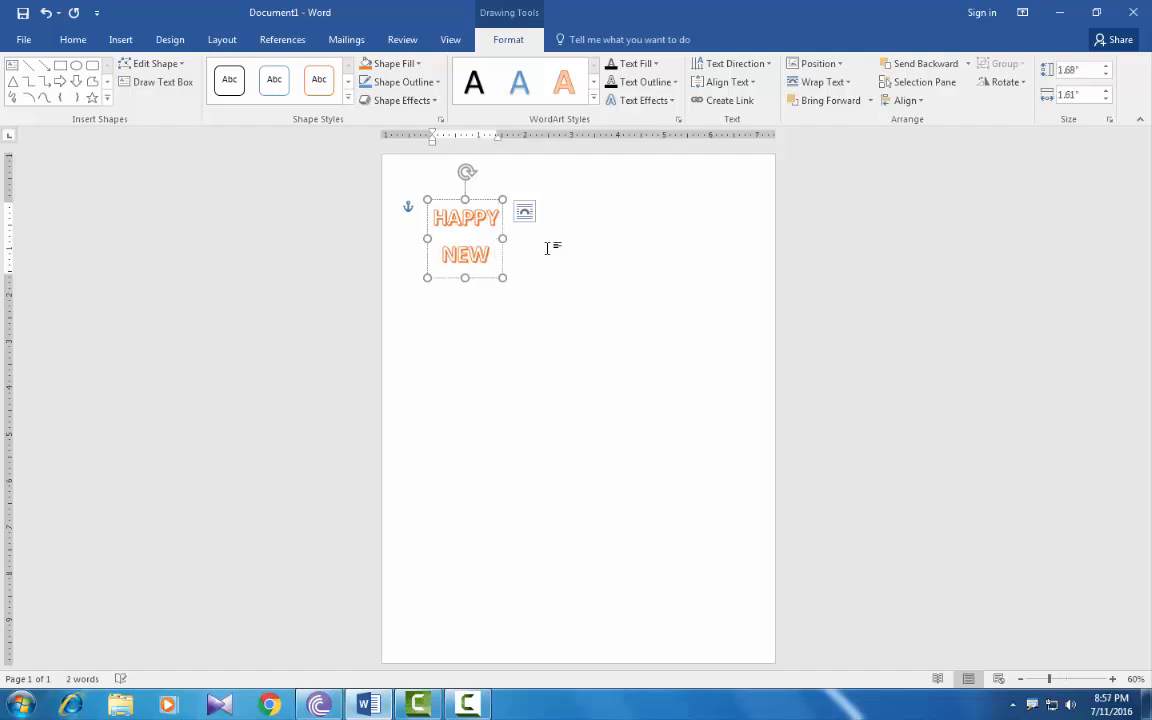
pyautogui.write(' YEAR')
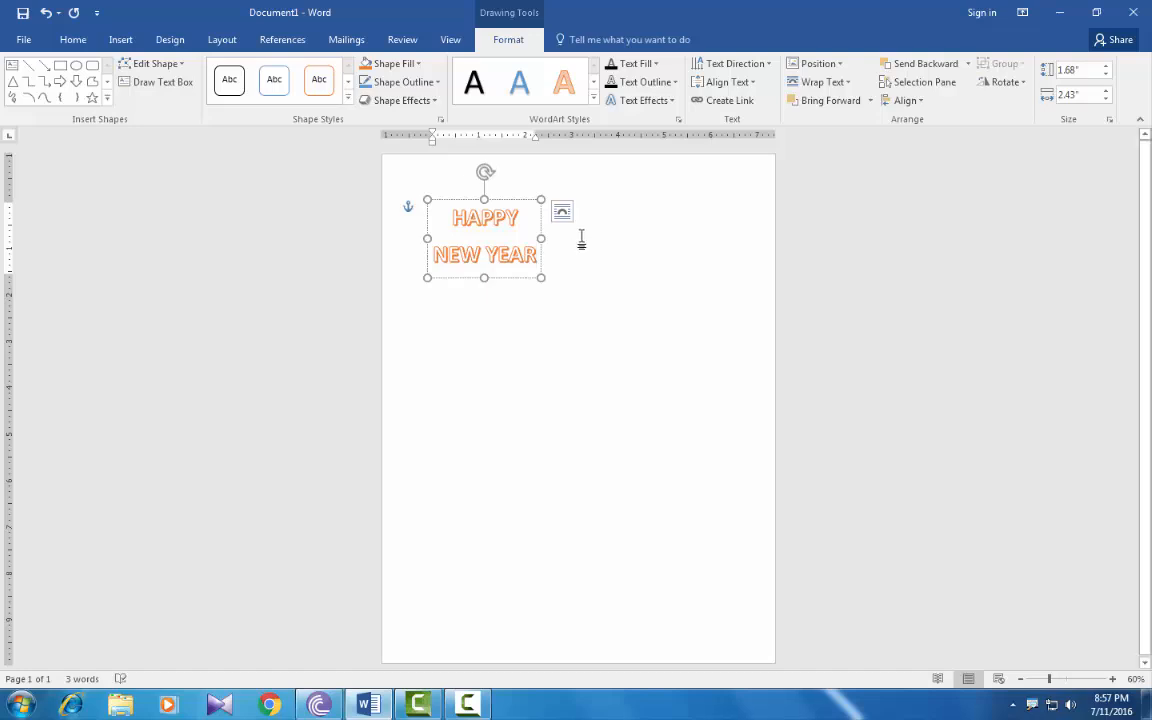
# Step: Enlarge the whole WordArt text until NEW YEAR spans the width between the page margins
pyautogui.moveTo(484, 239); pyautogui.dragTo(433, 222)
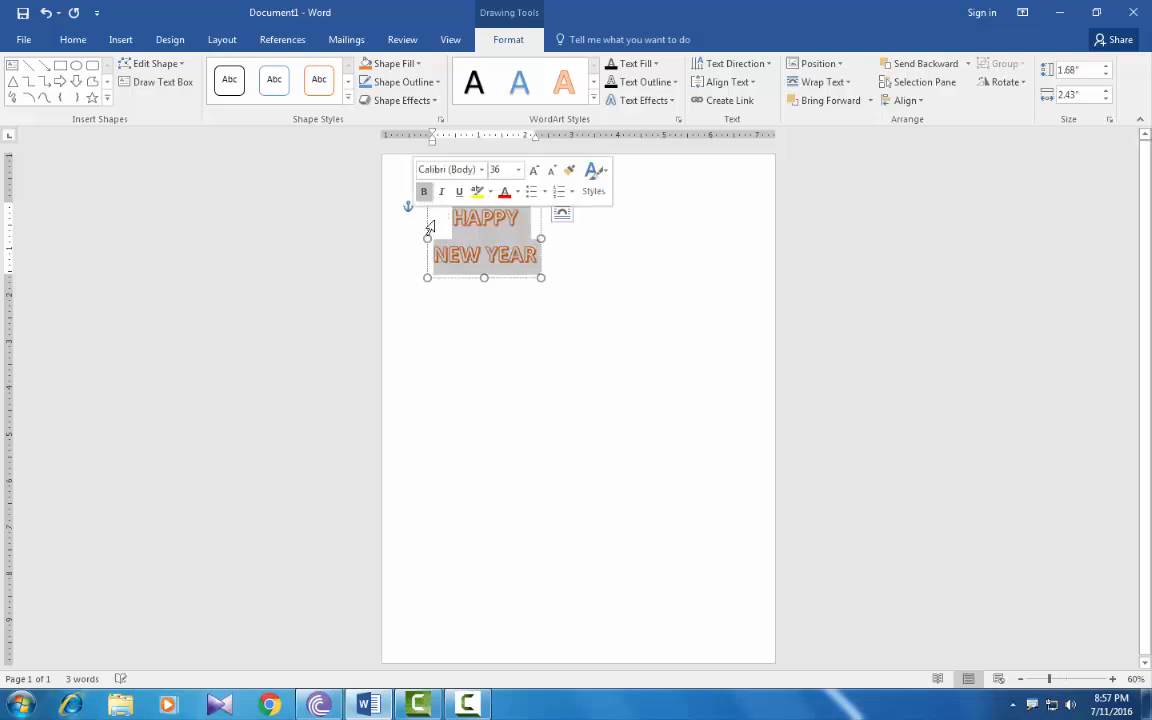
pyautogui.hotkey('ctrl', 'shift', '.')
pyautogui.hotkey('ctrl', 'shift', '.')
pyautogui.hotkey('ctrl', 'shift', '.')
pyautogui.hotkey('ctrl', 'shift', '.')
pyautogui.hotkey('ctrl', 'shift', '.')
pyautogui.hotkey('ctrl', 'shift', '.')
pyautogui.hotkey('ctrl', 'shift', '.')
pyautogui.hotkey('ctrl', 'shift', '.')
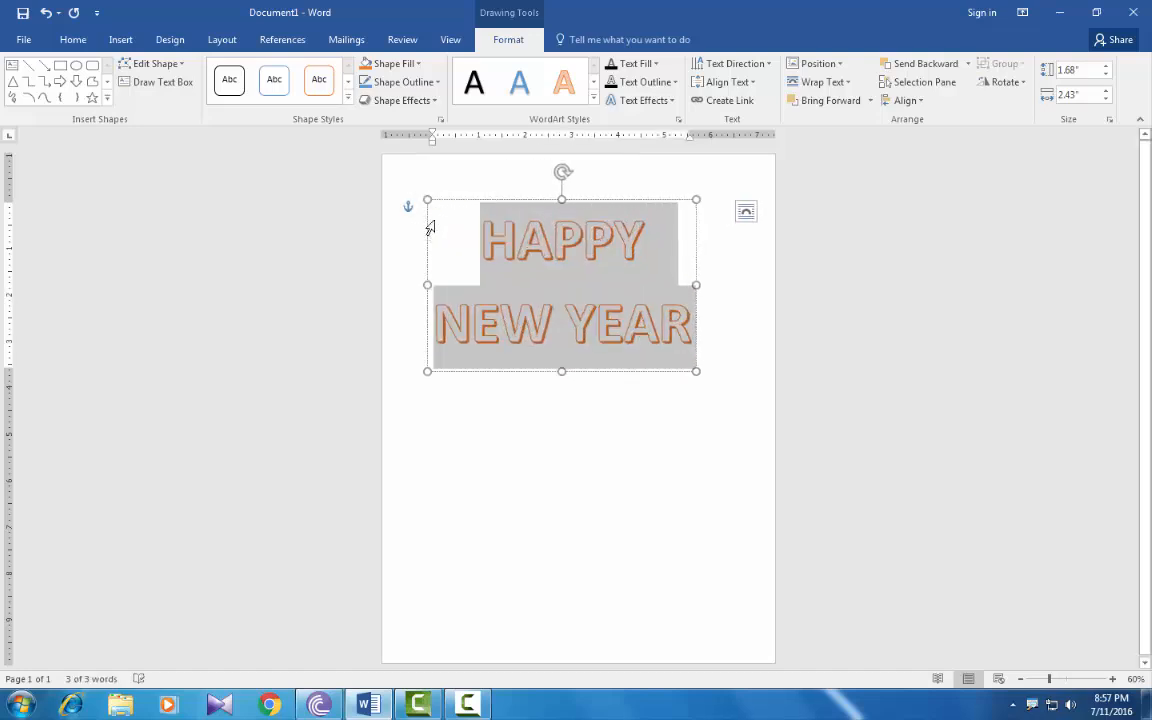
pyautogui.click(524, 414)
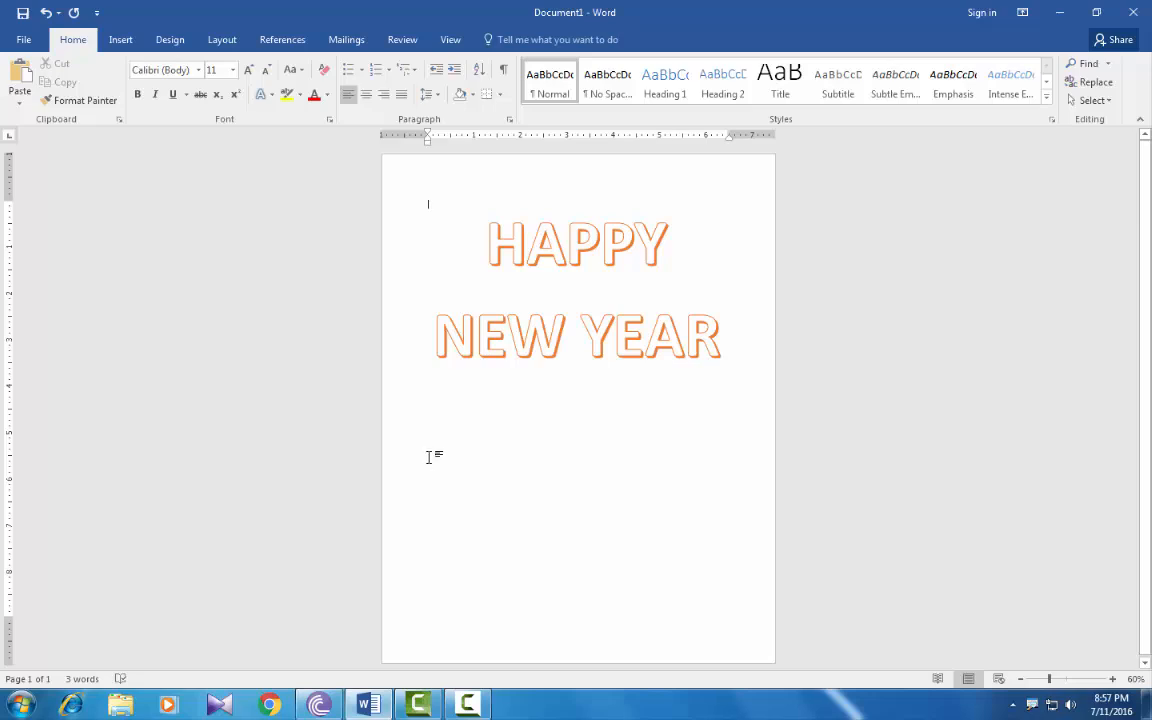
# Step: Add the label lines NAME:, FATHER NAME:, D-NO:, PLACE: and DISTRICT: below the WordArt, each on its own line
pyautogui.click(1112, 679)
pyautogui.click(1112, 679)
pyautogui.click(1112, 679)
pyautogui.click(1112, 679)
pyautogui.click(1112, 679)
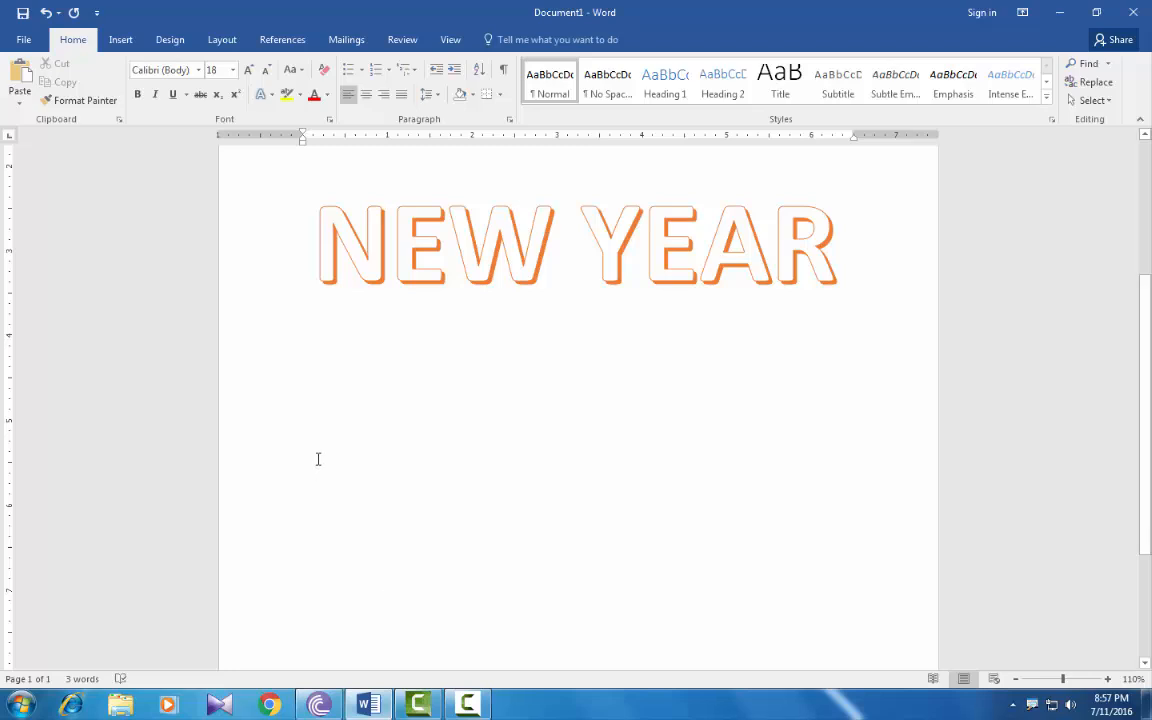
pyautogui.write('NAME')
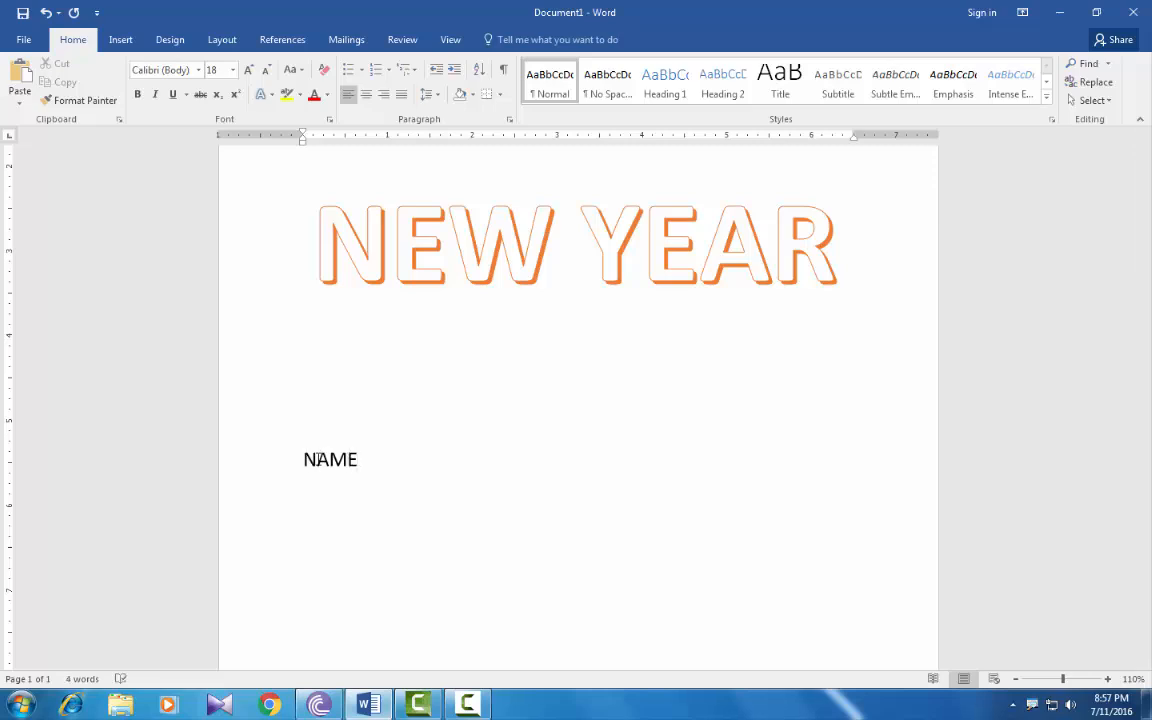
pyautogui.write(':')
pyautogui.press('Return')
pyautogui.write('FATHER NAME')
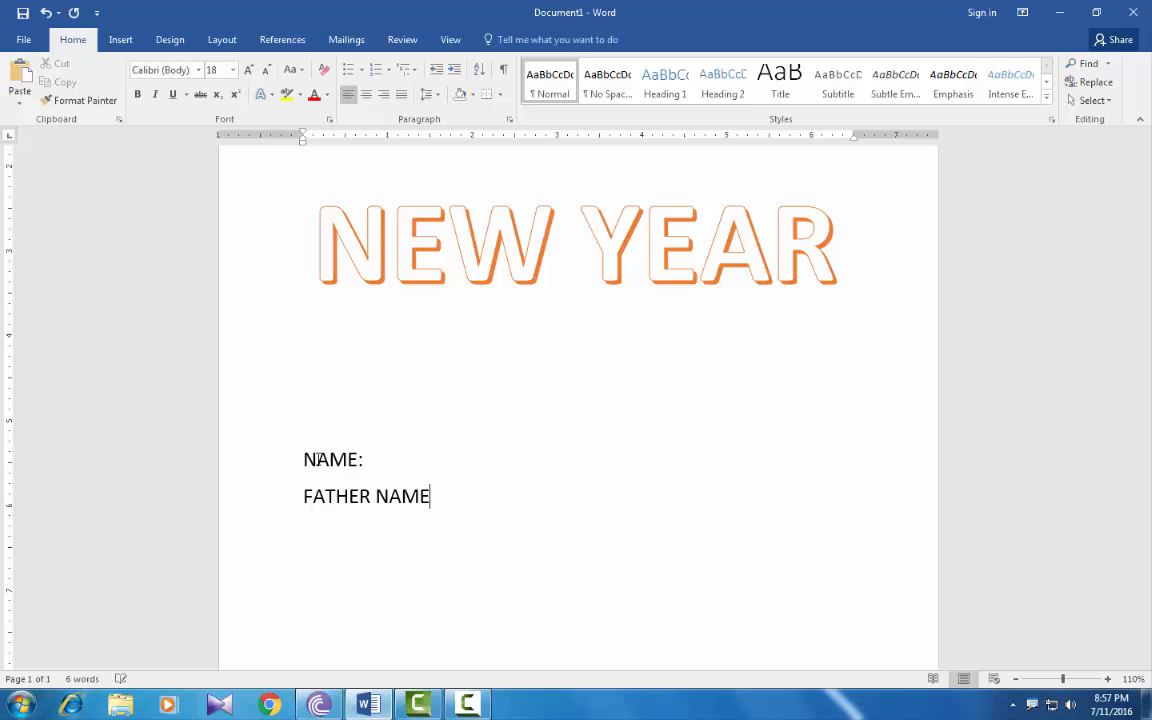
pyautogui.write(': D-NO: P')
pyautogui.write('LAC')
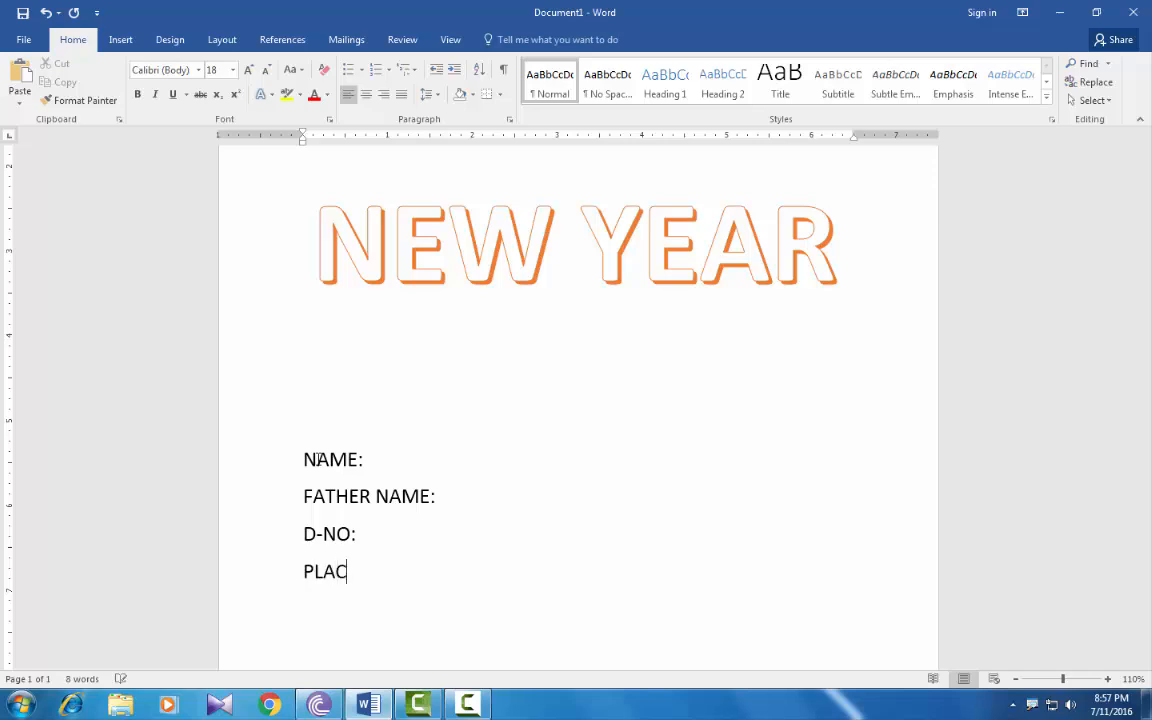
pyautogui.write('E:')
pyautogui.press('Return')
pyautogui.write('DO')
pyautogui.press('BackSpace')
pyautogui.write('ISTRIC')
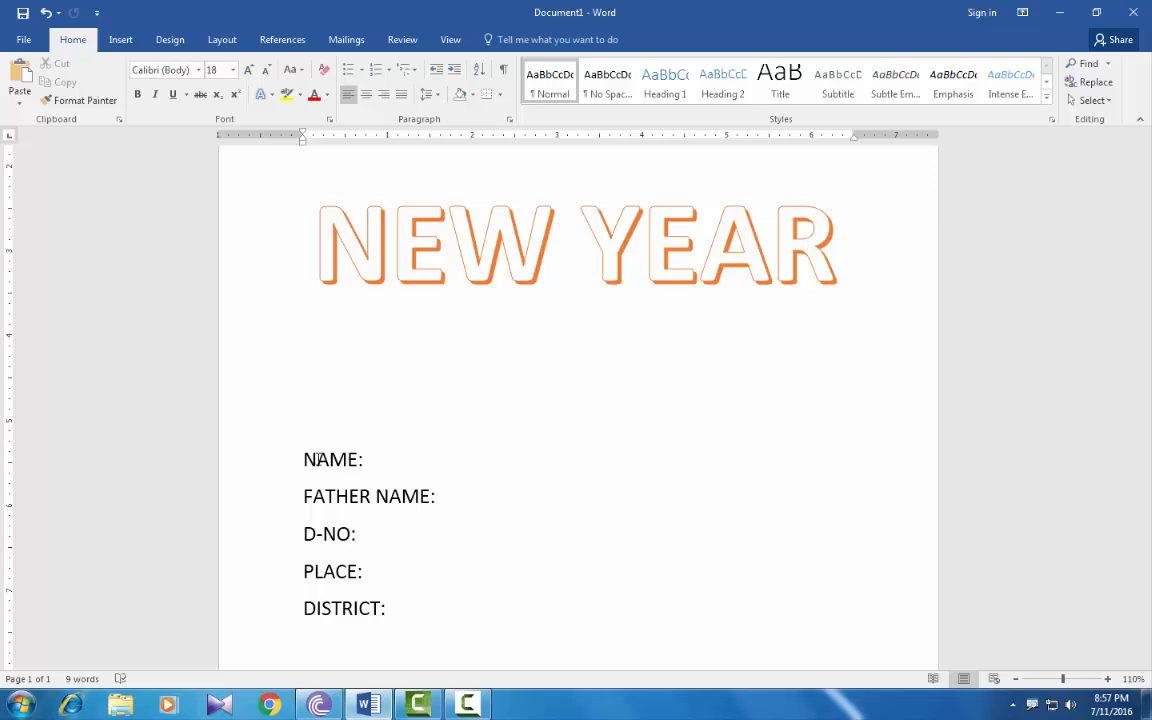
# Step: Start a new typed recipient list for the mail merge and look through its default columns
pyautogui.click(1015, 679)
pyautogui.click(1015, 679)
pyautogui.click(1015, 679)
pyautogui.click(1015, 679)
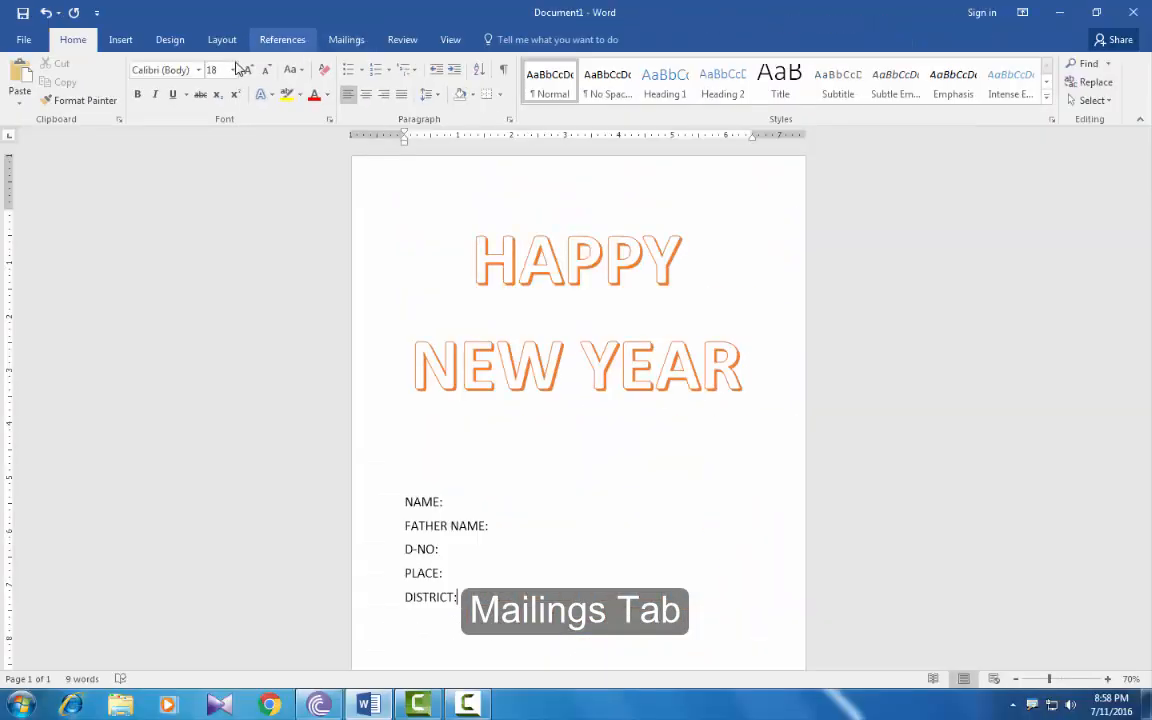
pyautogui.click(346, 39)
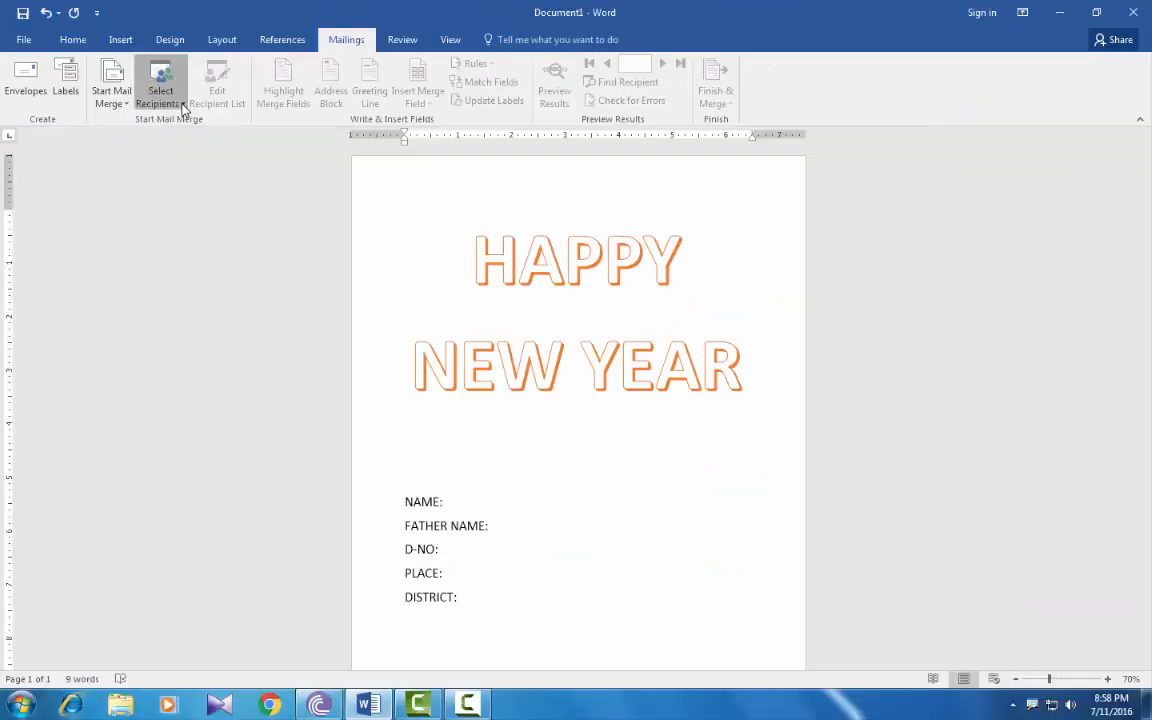
pyautogui.click(183, 108)
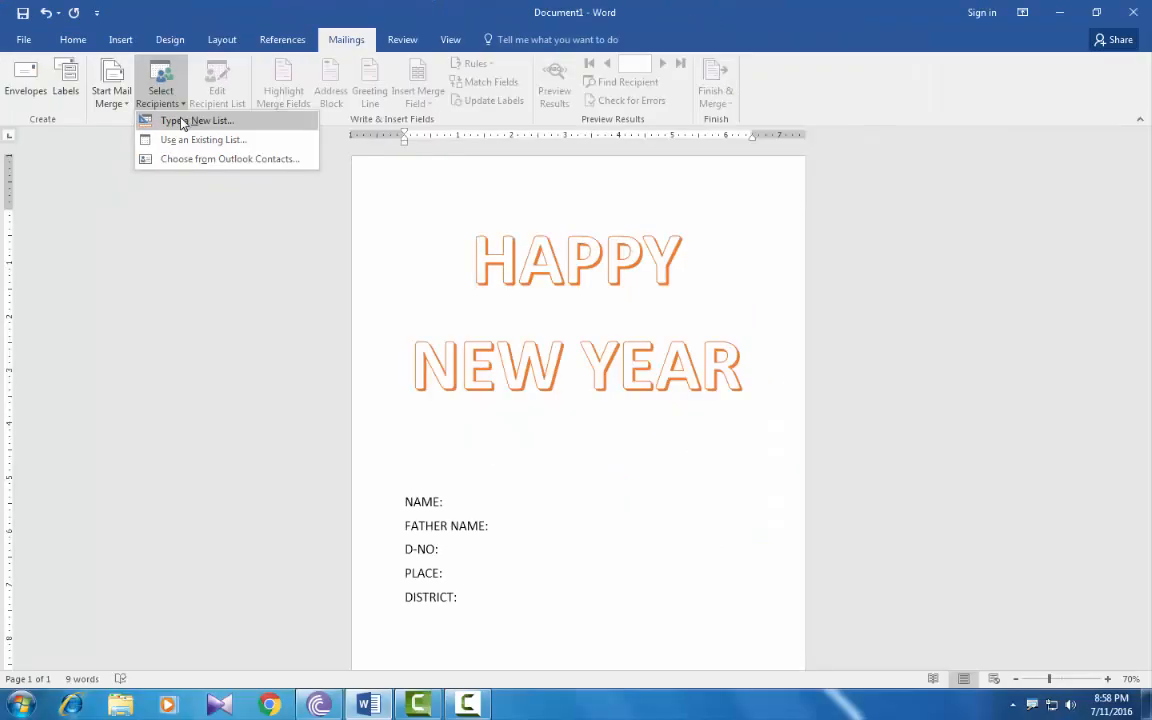
pyautogui.click(190, 135)
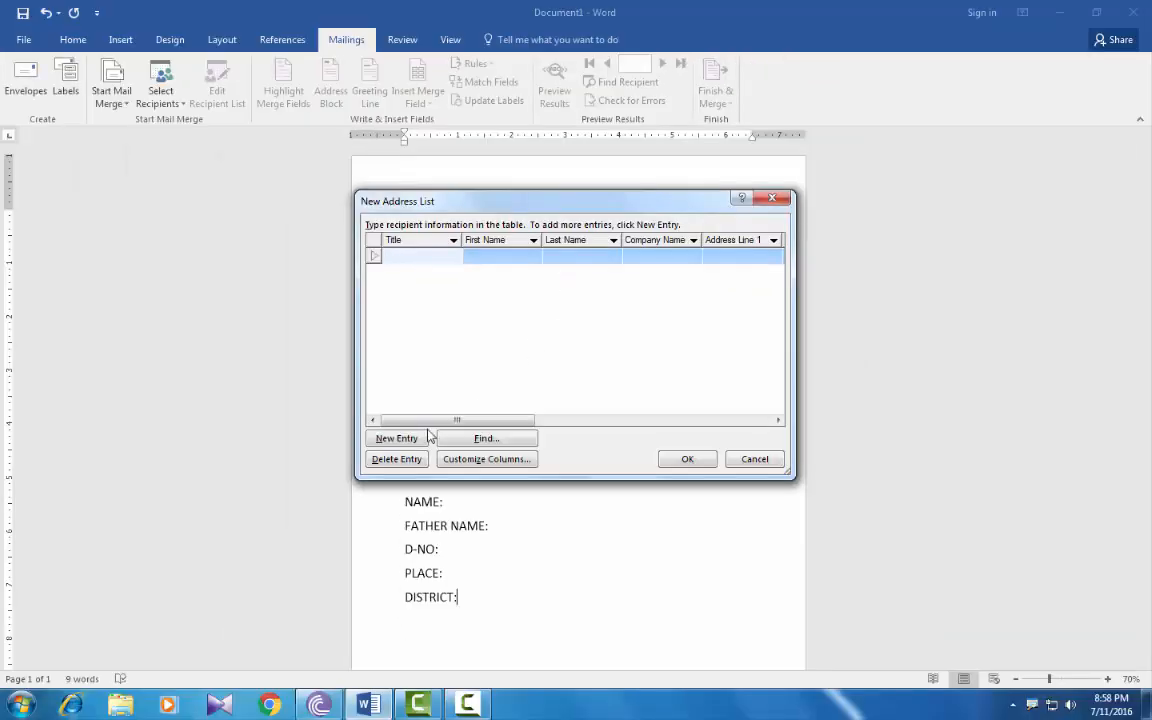
pyautogui.moveTo(437, 424); pyautogui.dragTo(707, 422)
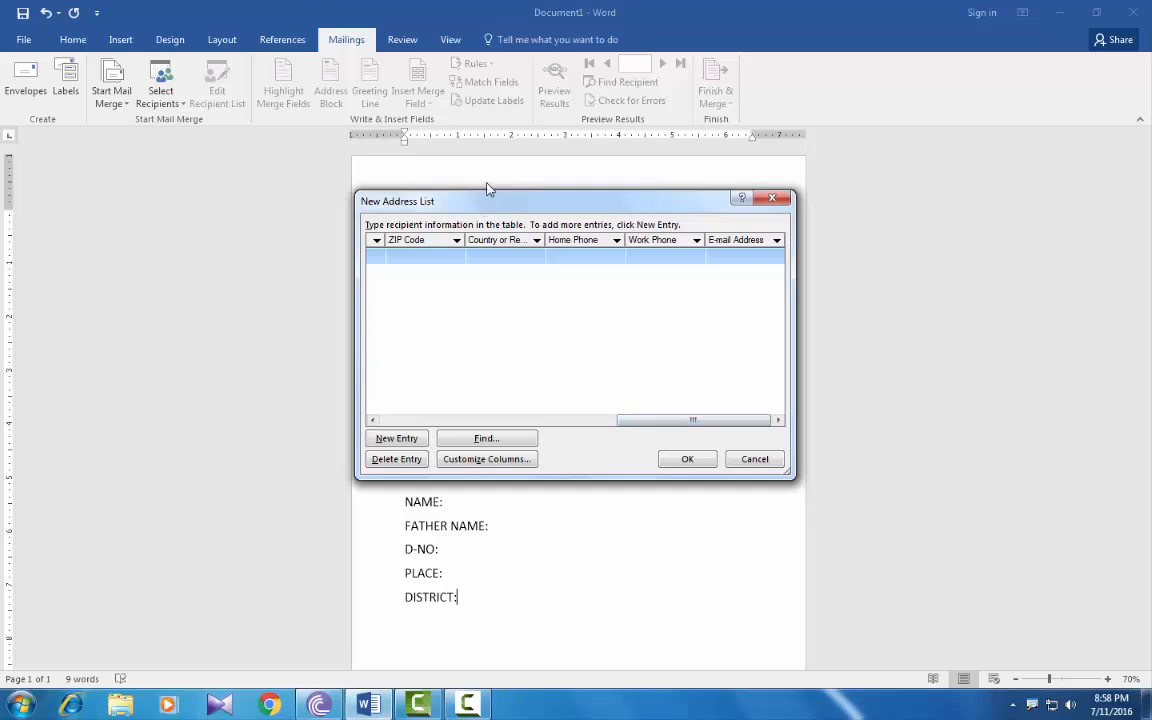
pyautogui.moveTo(487, 196); pyautogui.dragTo(497, 165)
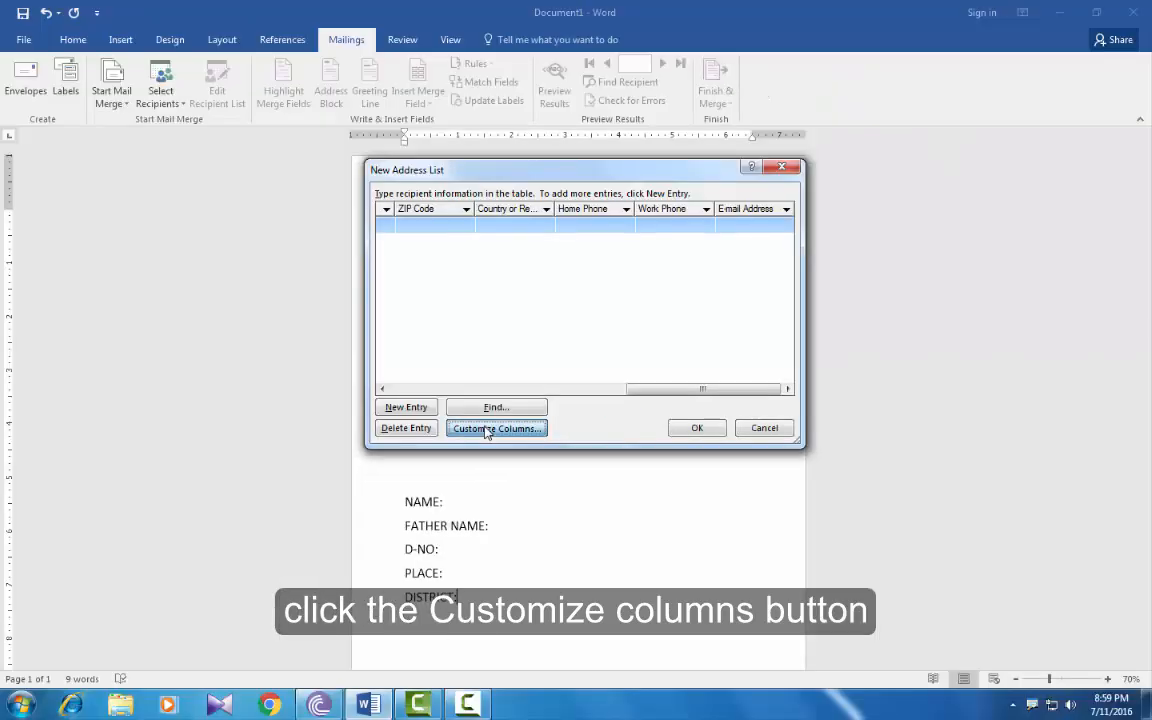
# Step: Customize the address list columns by deleting every default field, from Title through E-mail Address
pyautogui.click(494, 443)
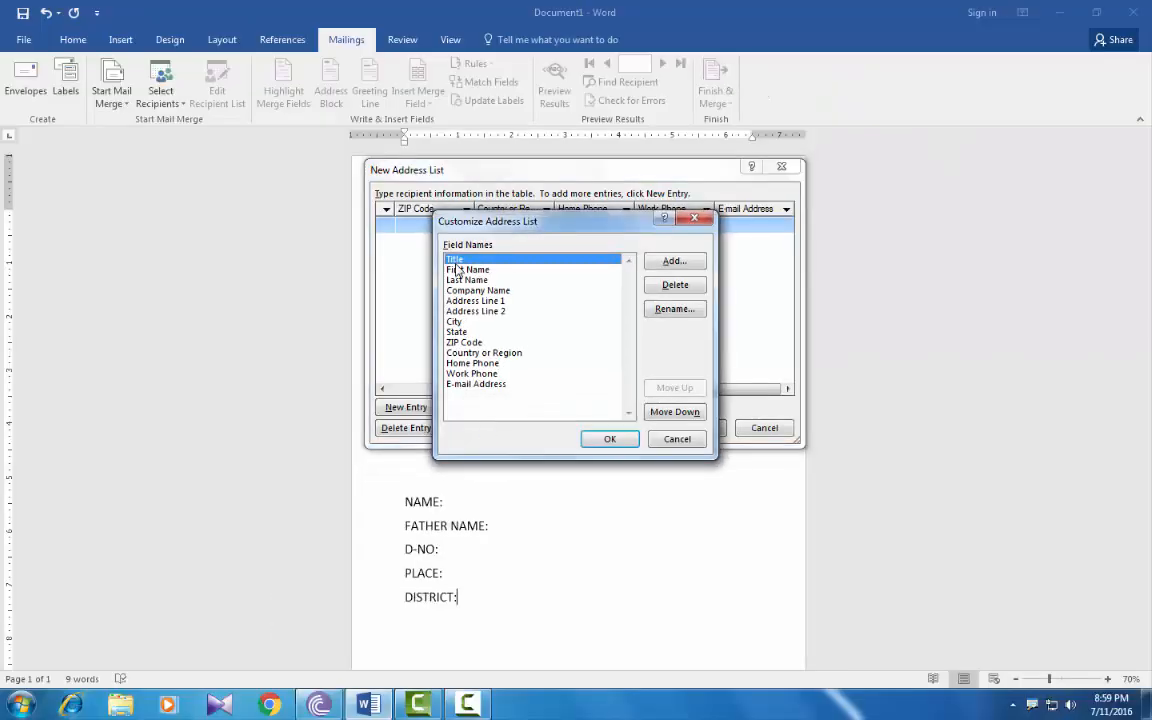
pyautogui.click(665, 286)
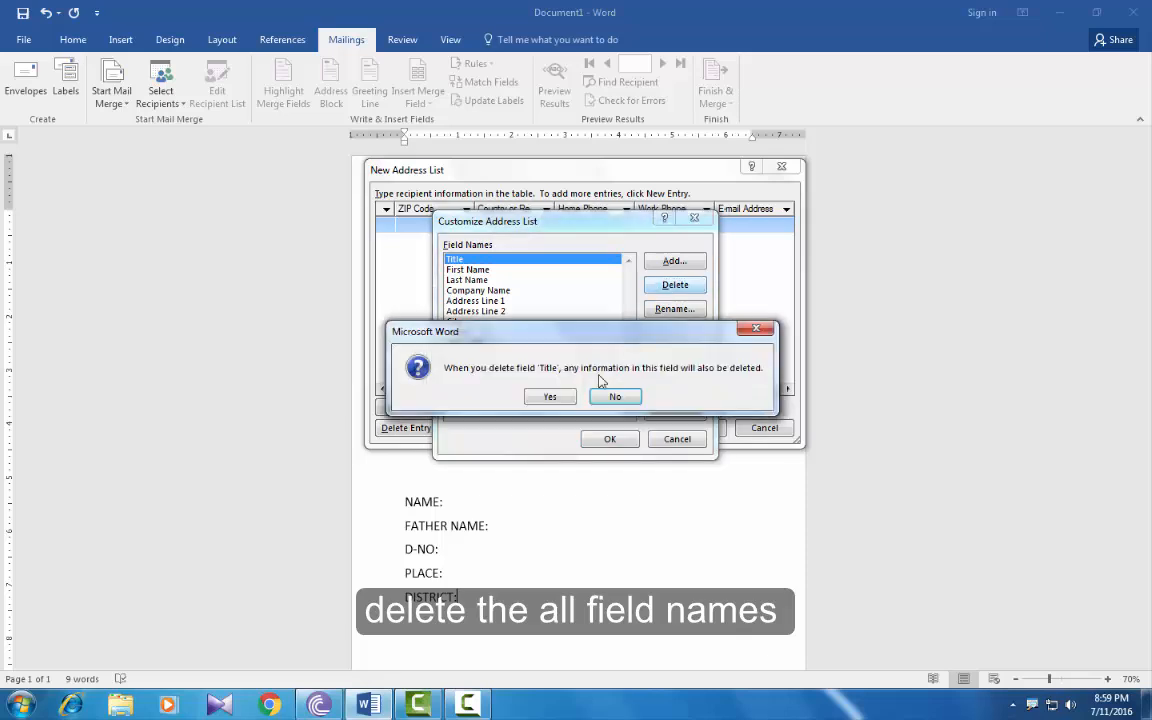
pyautogui.click(550, 396)
pyautogui.click(699, 288)
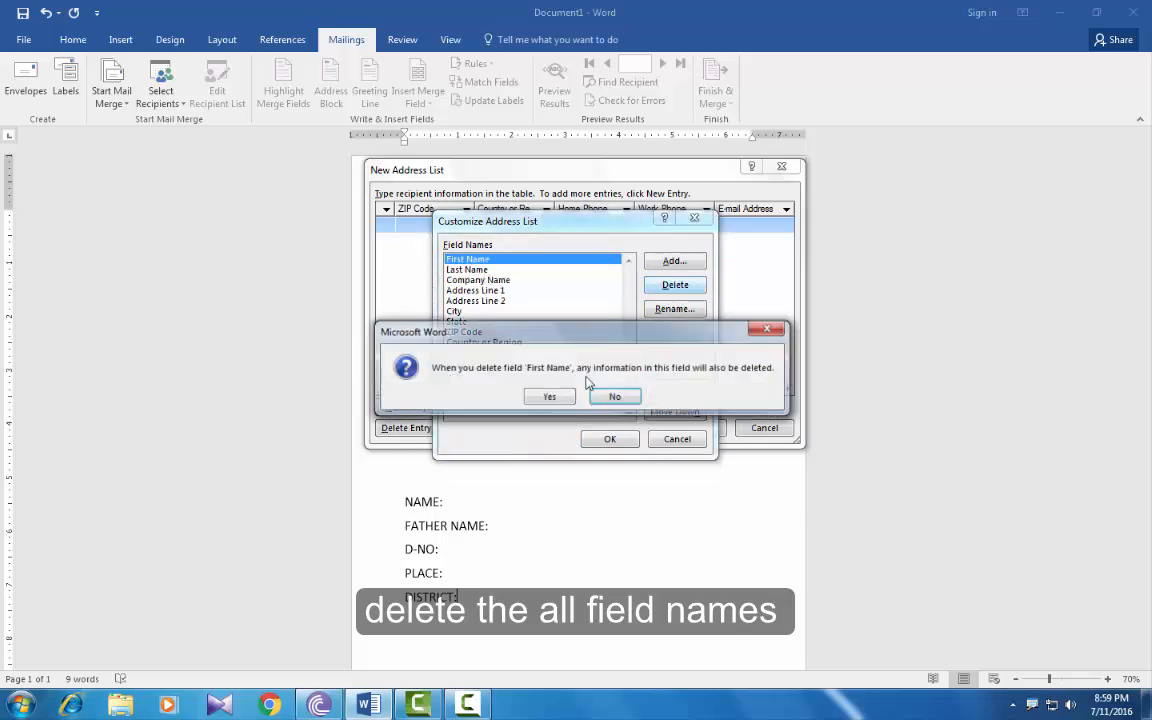
pyautogui.click(550, 396)
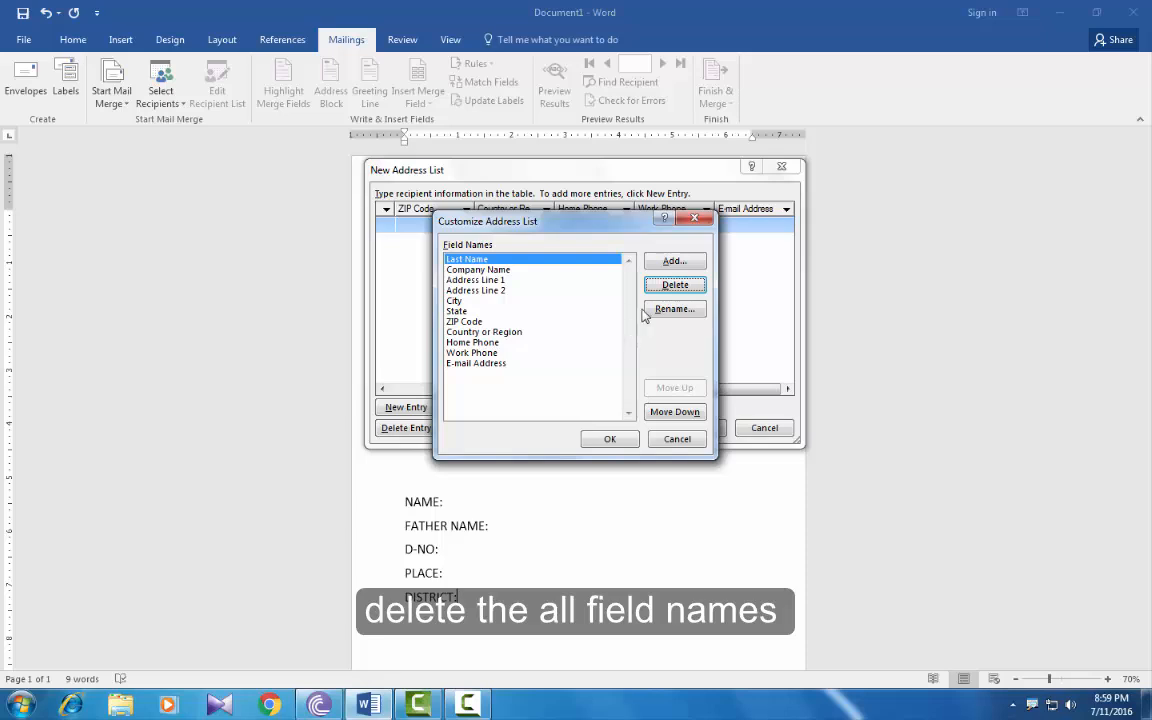
pyautogui.click(556, 396)
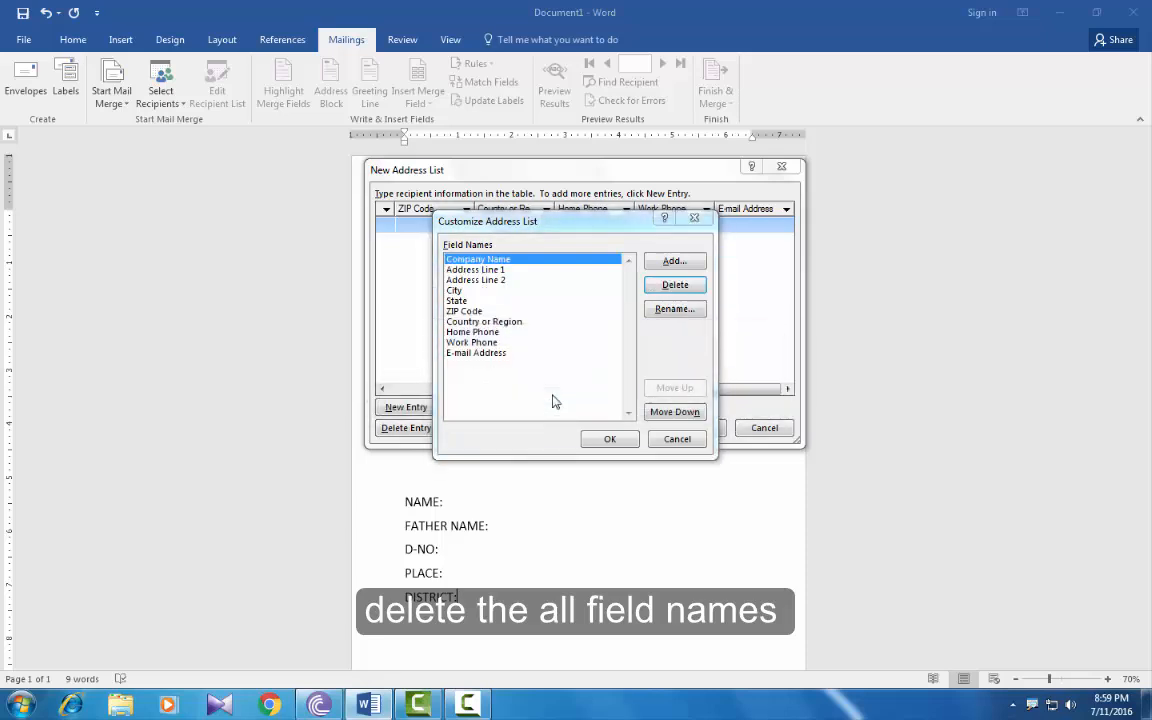
pyautogui.press('Return')
pyautogui.click(553, 399)
pyautogui.press('Return')
pyautogui.click(553, 399)
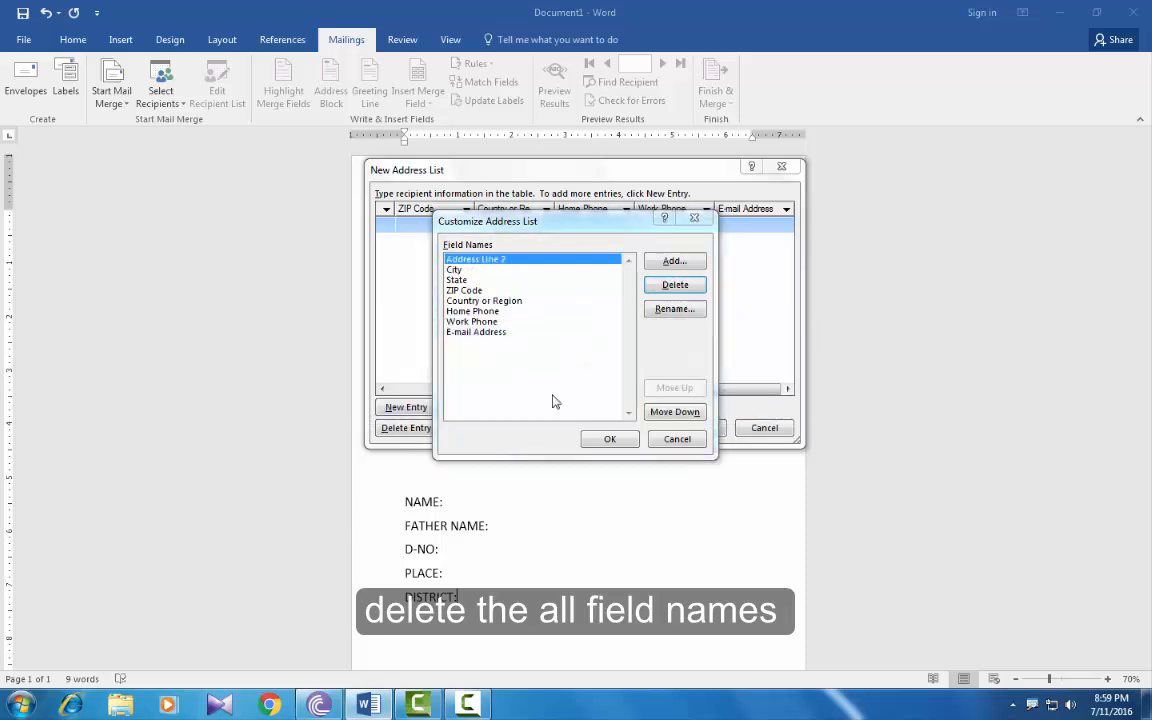
pyautogui.press('Return')
pyautogui.click(553, 398)
pyautogui.press('Return')
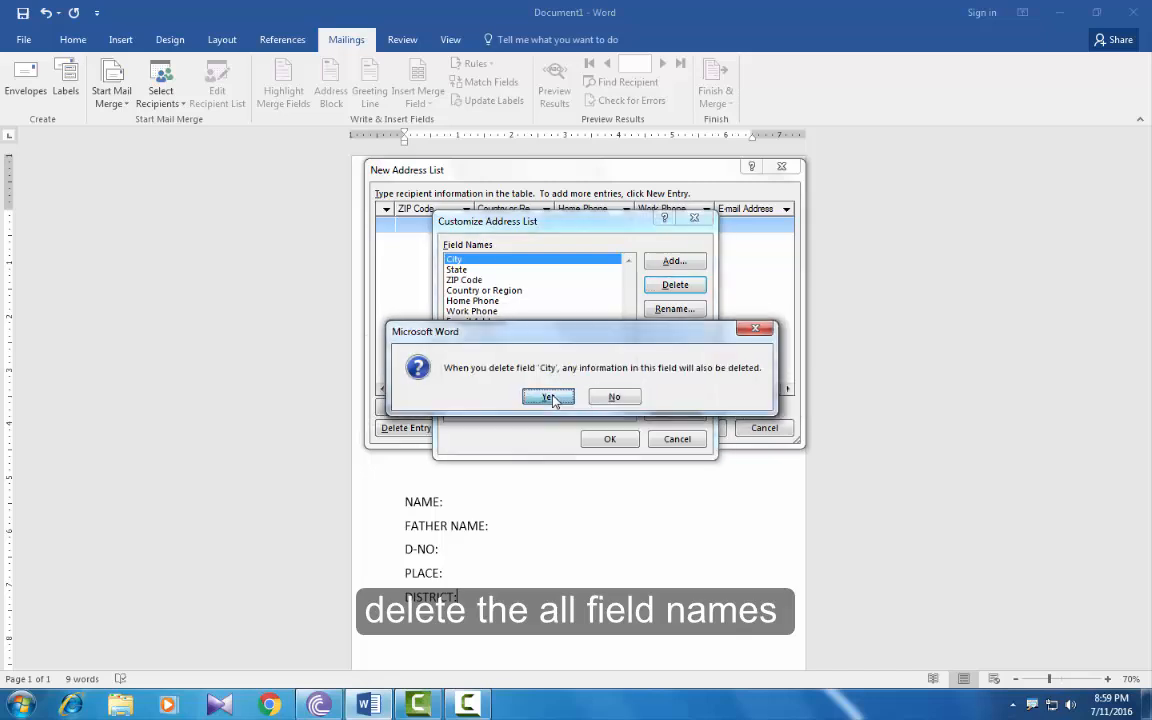
pyautogui.click(553, 398)
pyautogui.press('Return')
pyautogui.click(553, 398)
pyautogui.press('Return')
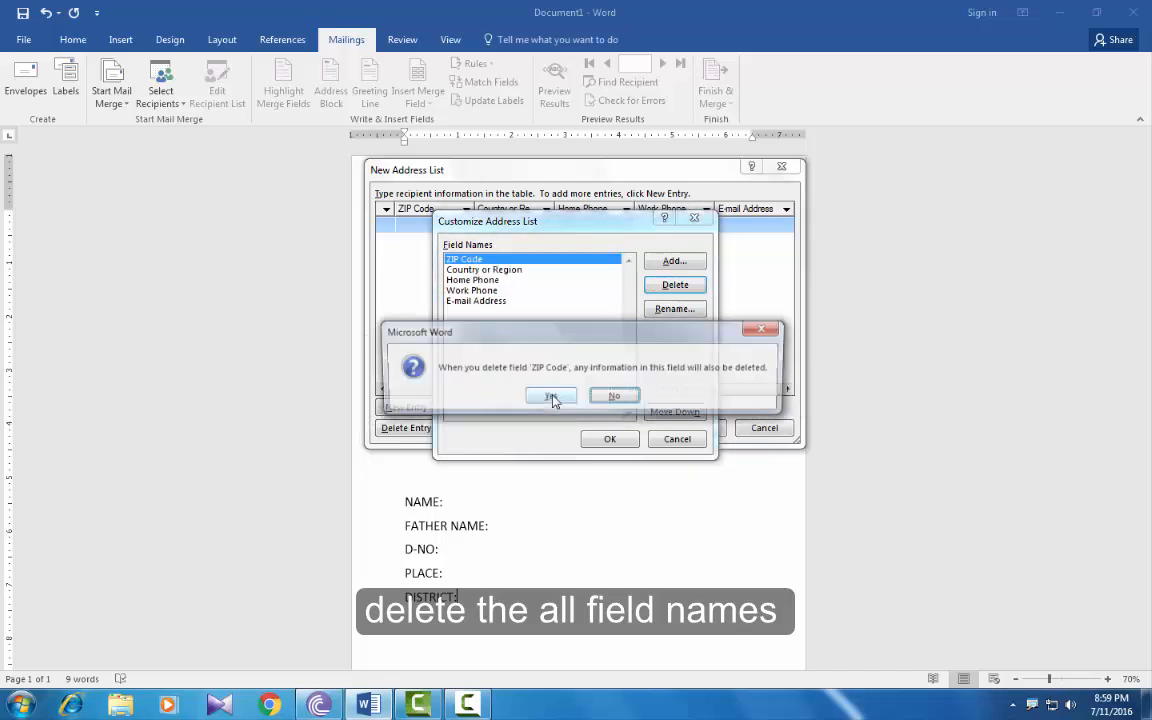
pyautogui.click(553, 398)
pyautogui.press('Return')
pyautogui.click(553, 398)
pyautogui.press('Return')
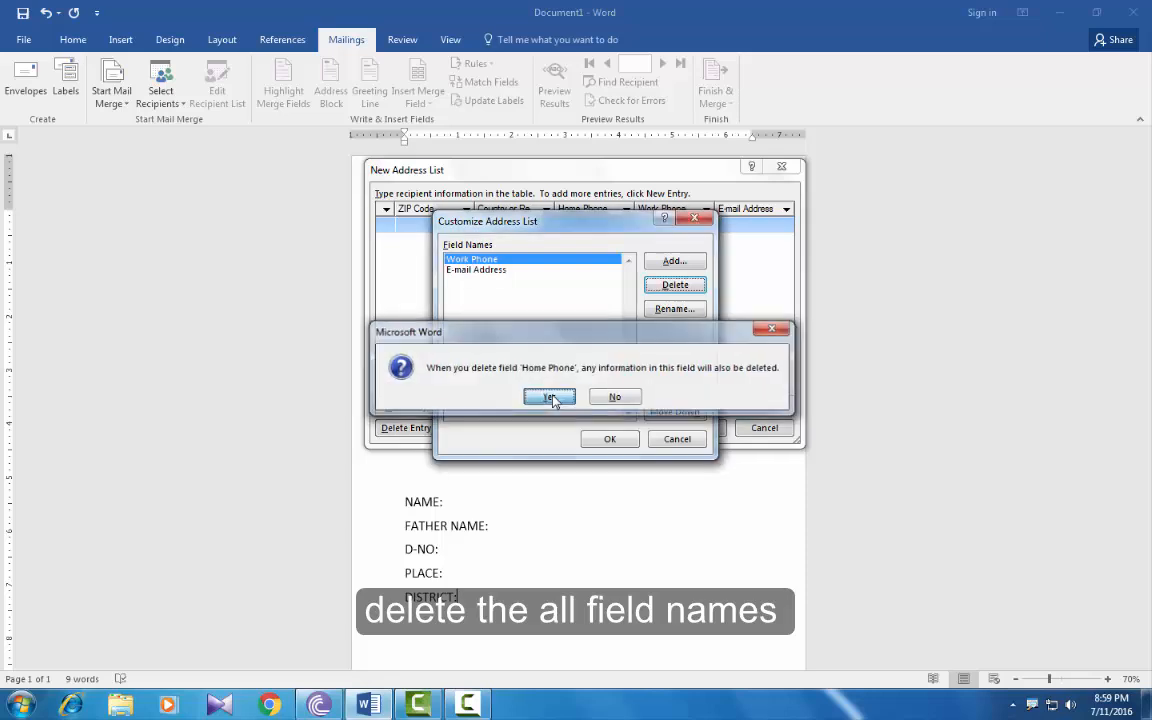
pyautogui.click(553, 398)
pyautogui.press('Return')
pyautogui.click(553, 398)
pyautogui.press('Return')
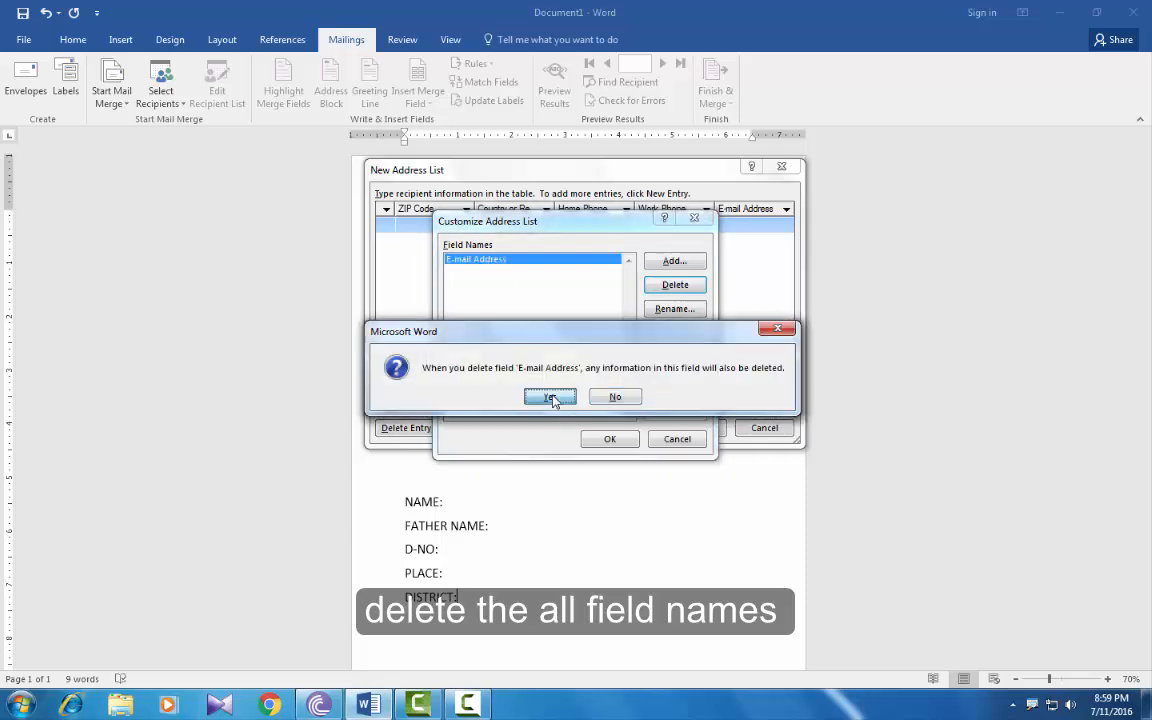
pyautogui.click(553, 398)
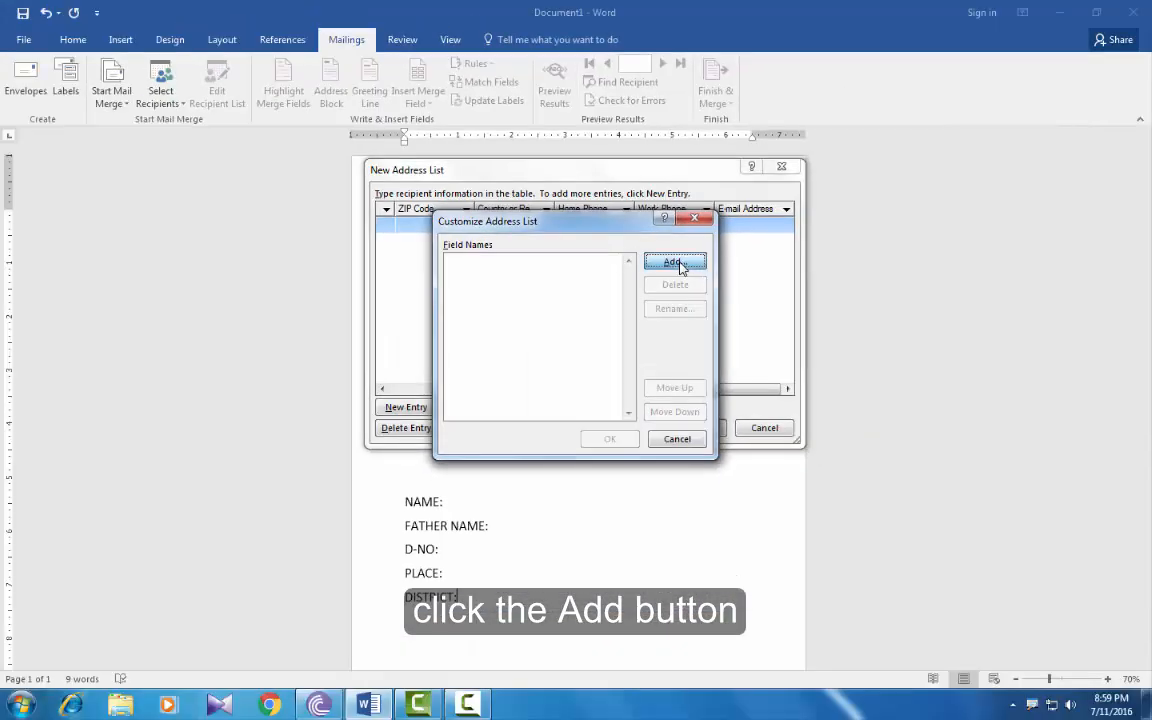
# Step: Add the custom fields NAME and FATHER NAME to the address list
pyautogui.click(679, 262)
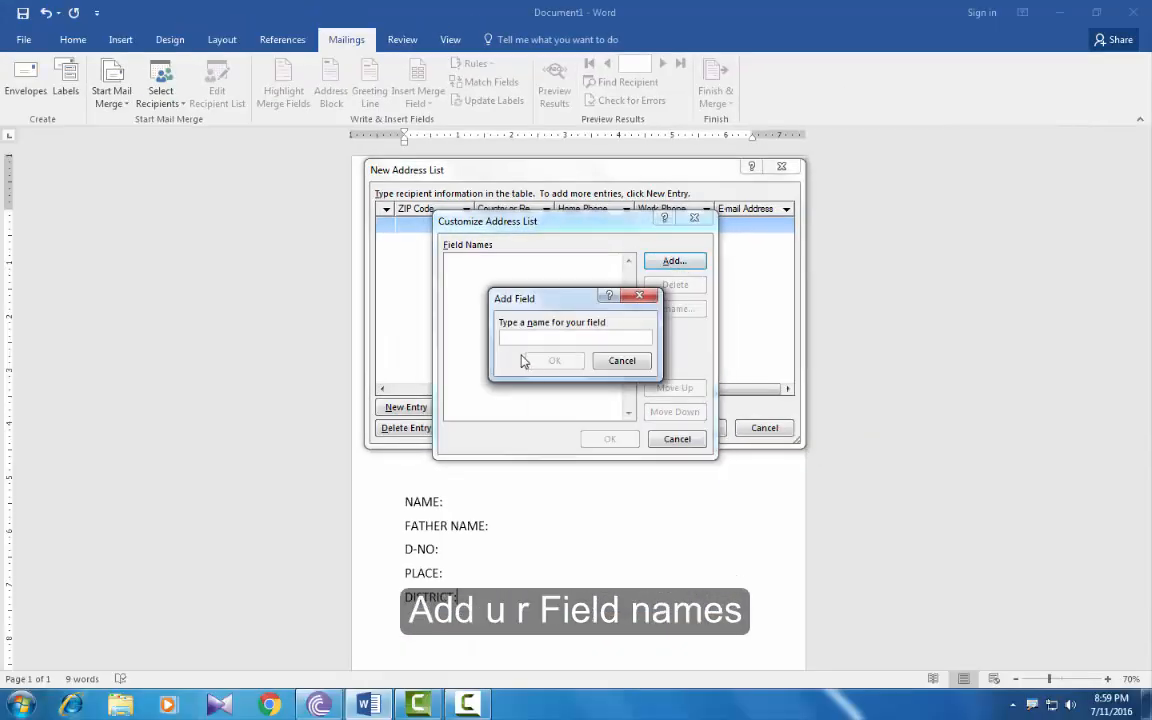
pyautogui.write('NAME')
pyautogui.click(552, 361)
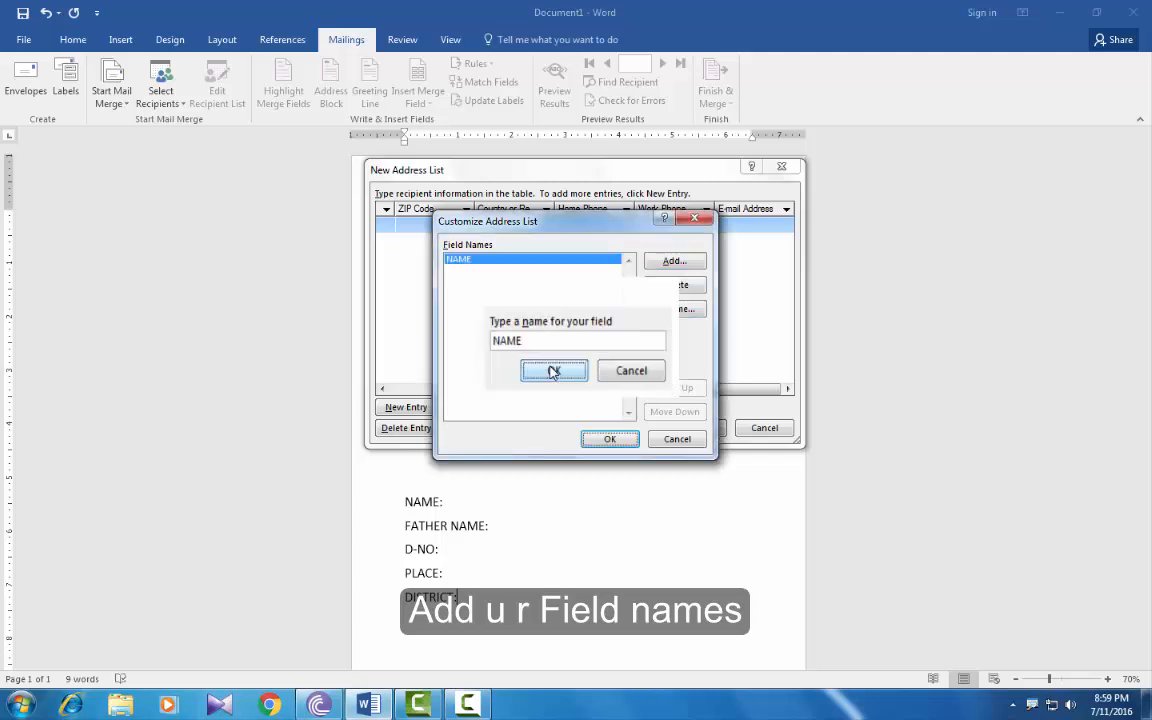
pyautogui.click(672, 262)
pyautogui.write('FATHER NAME')
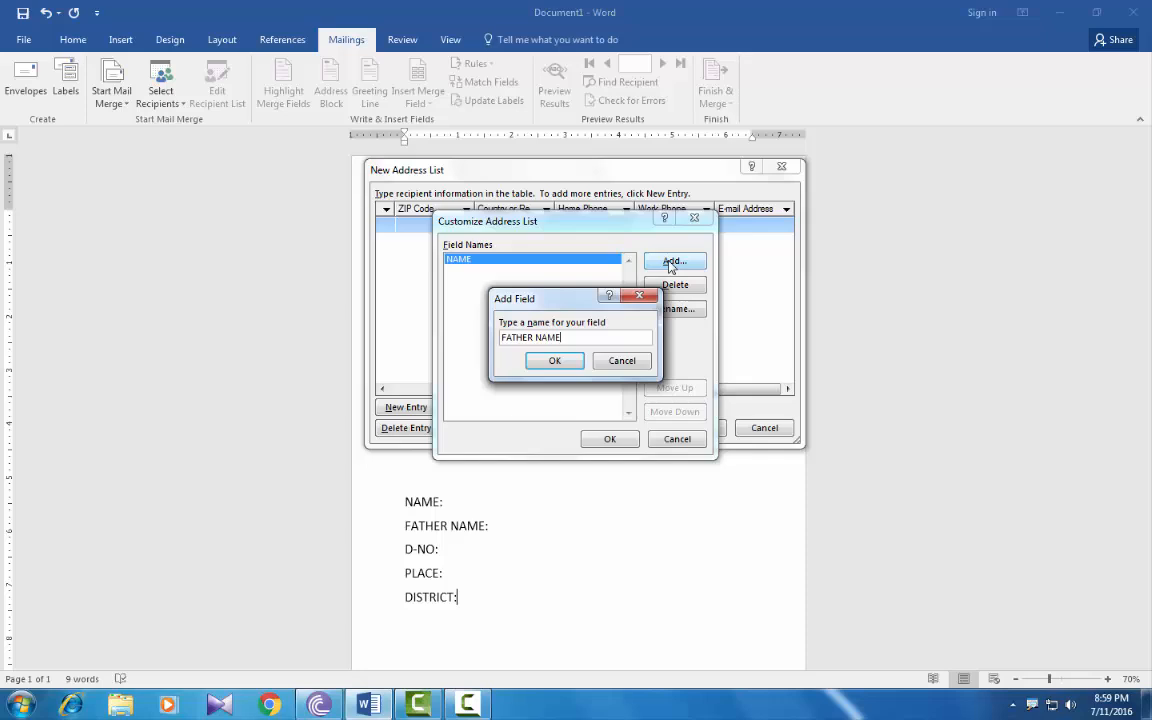
pyautogui.click(545, 362)
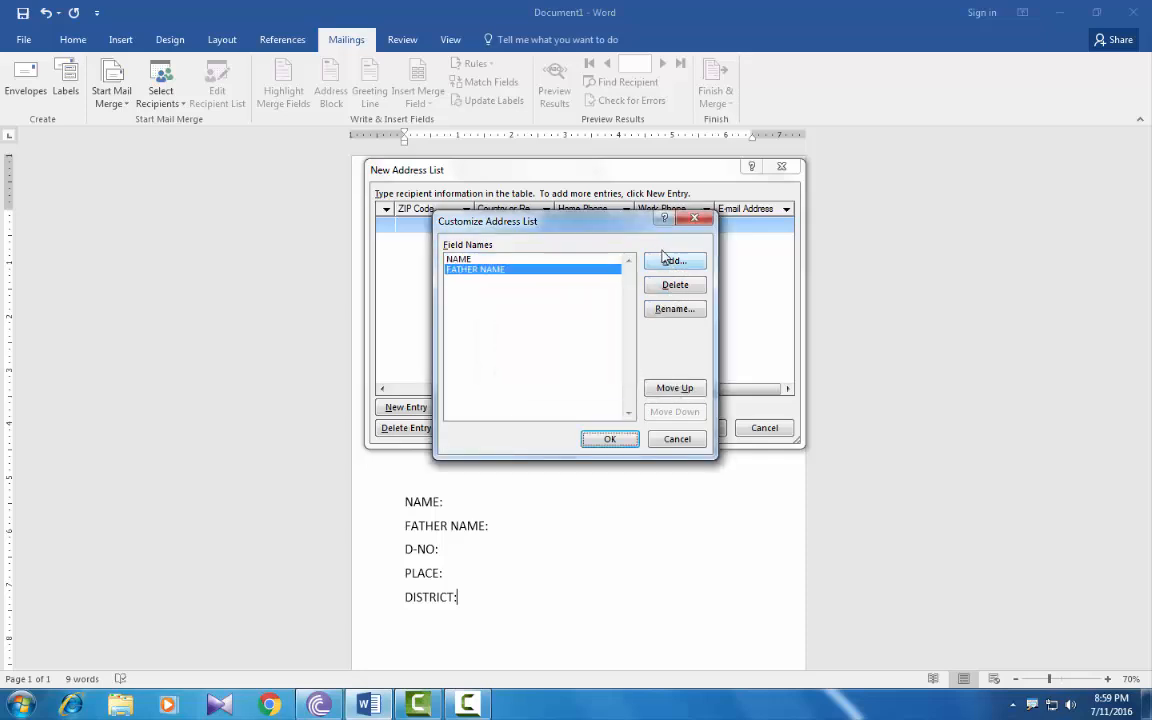
# Step: Add the custom fields D NO, PLACE and DISTRICT to the address list and apply the customized columns
pyautogui.click(669, 262)
pyautogui.write('D')
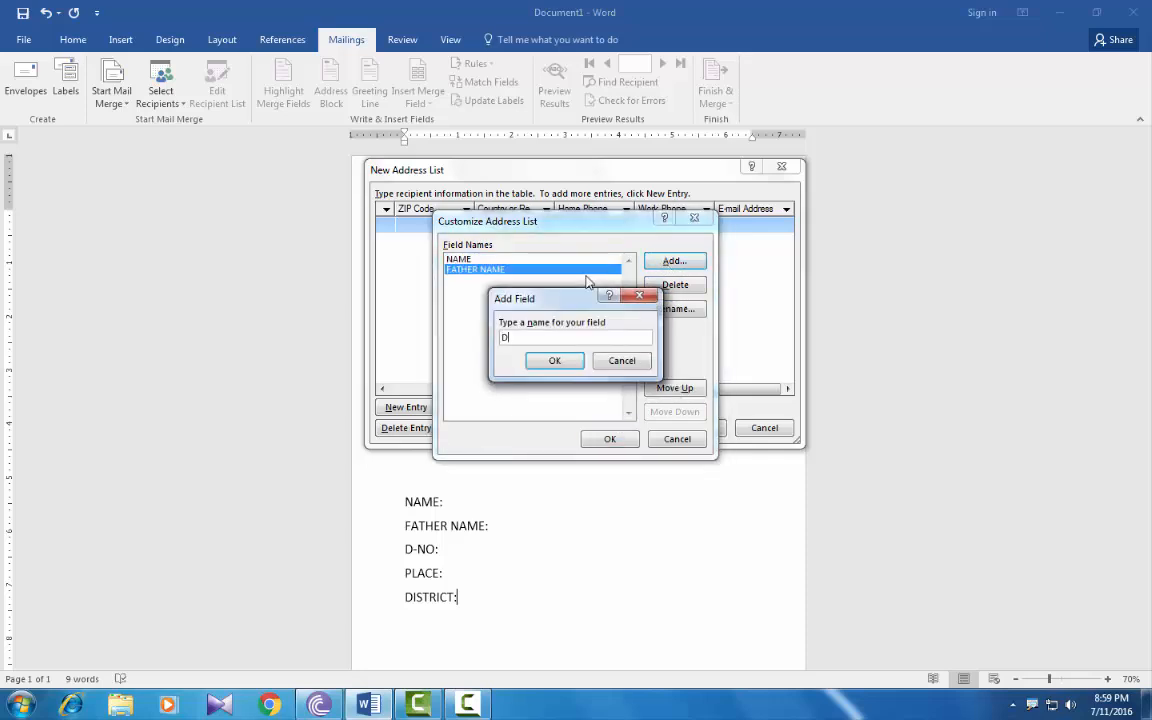
pyautogui.write(' NO')
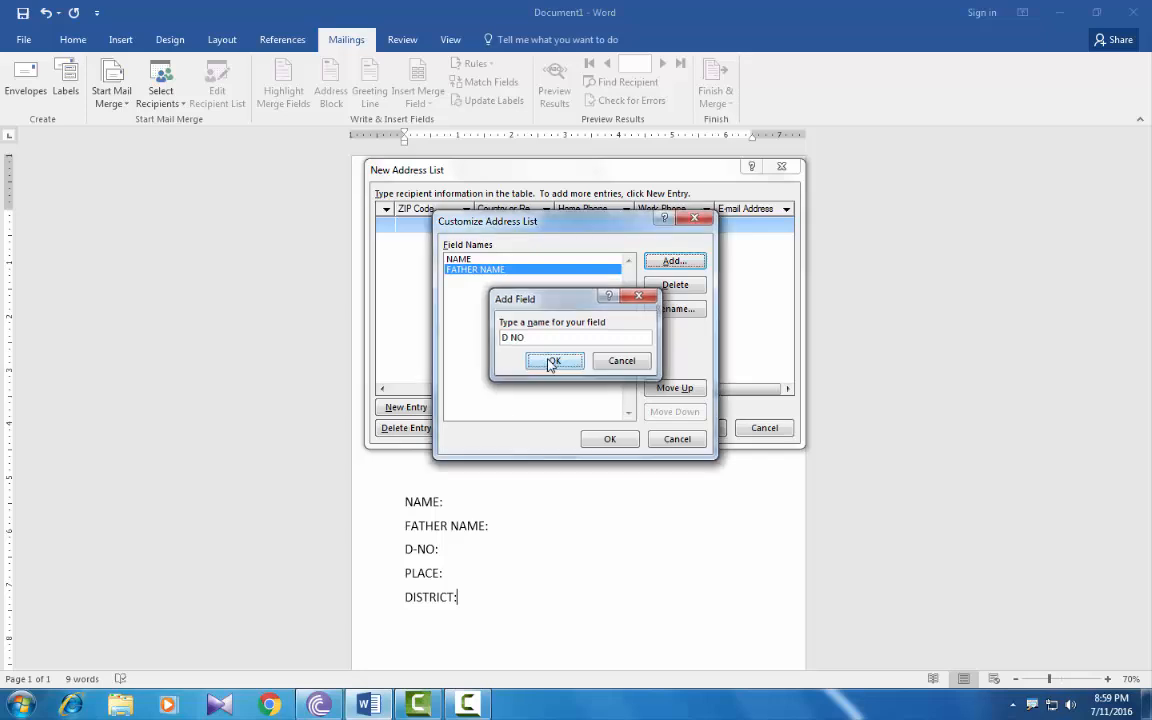
pyautogui.click(552, 361)
pyautogui.click(670, 261)
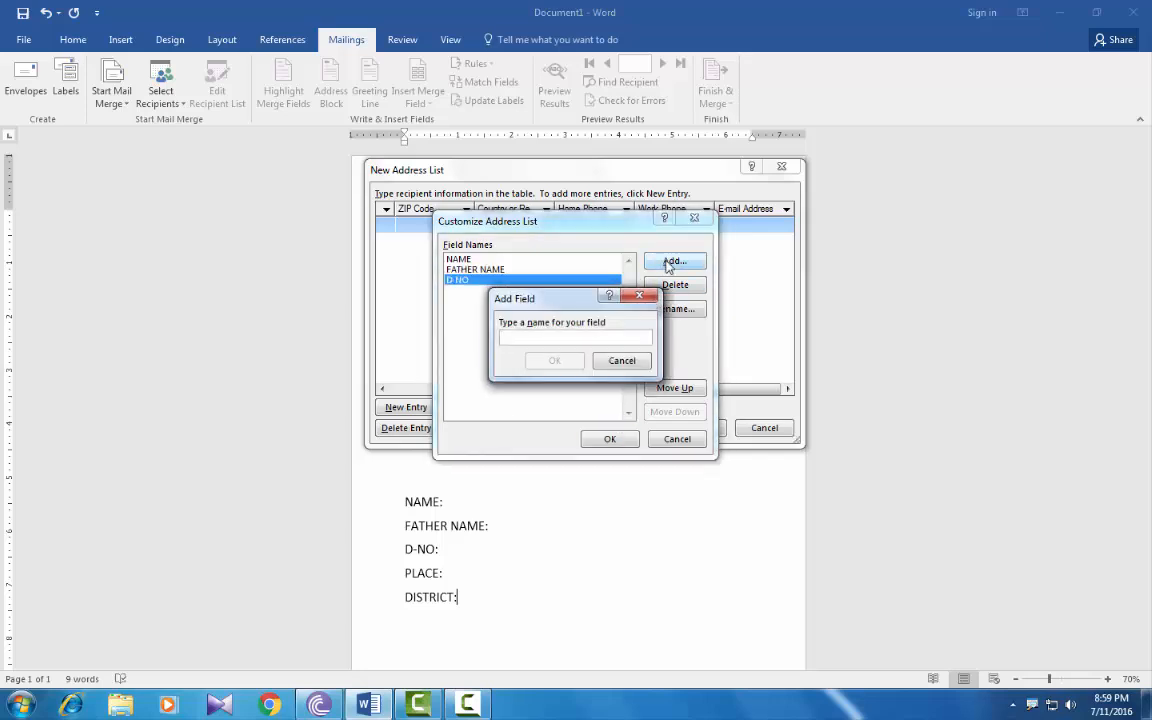
pyautogui.write('PLACE')
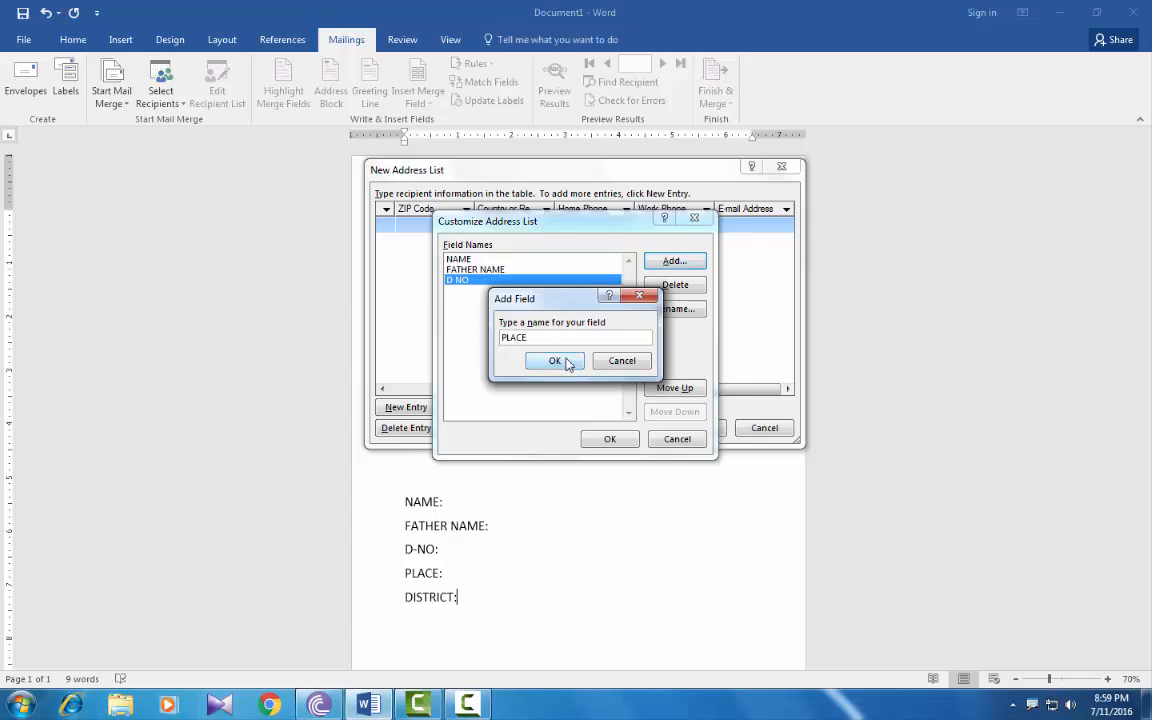
pyautogui.click(552, 360)
pyautogui.click(657, 263)
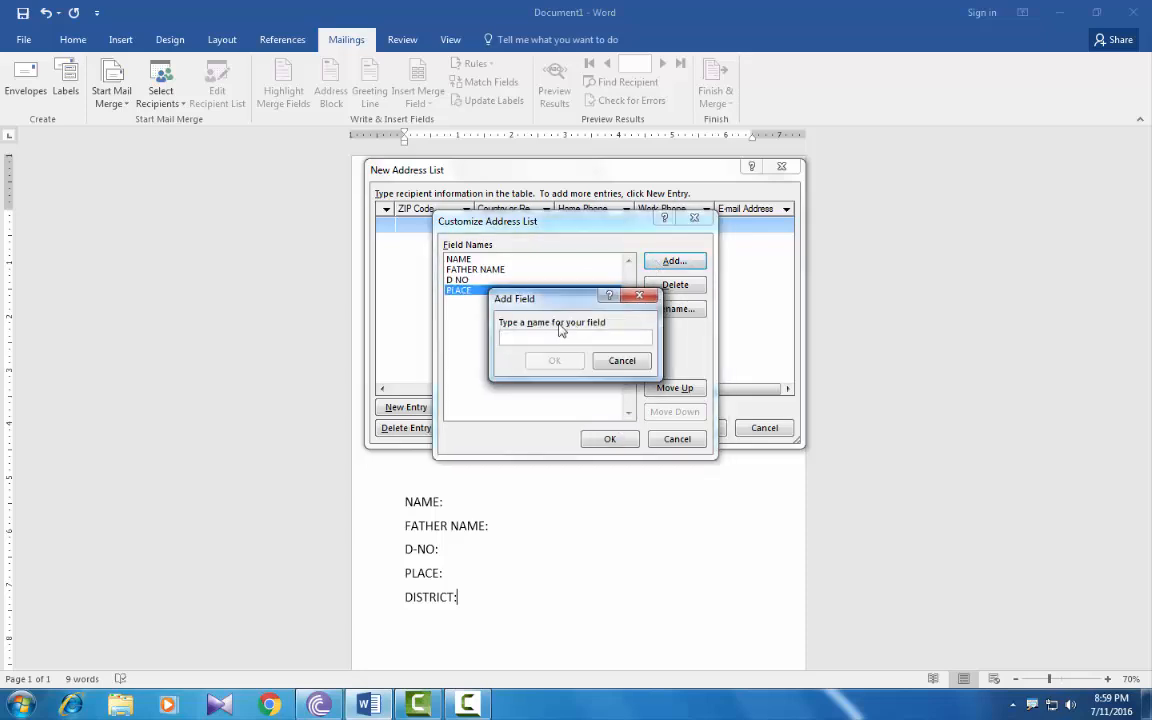
pyautogui.write('DISTRICT')
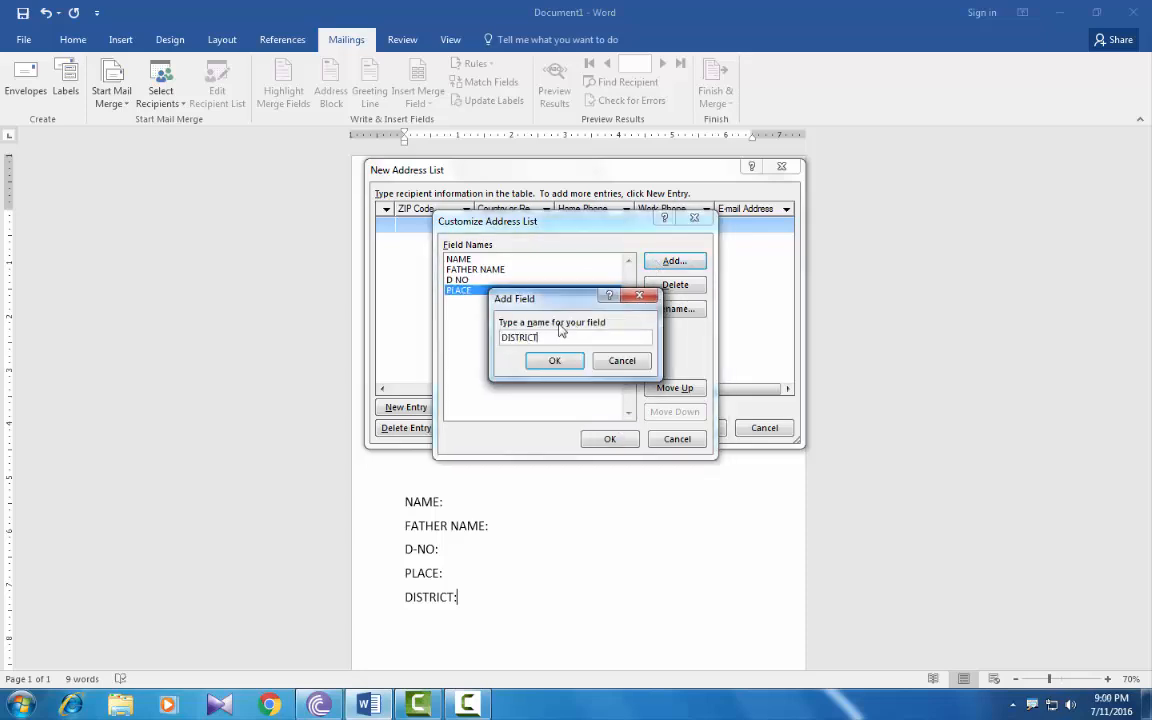
pyautogui.click(556, 360)
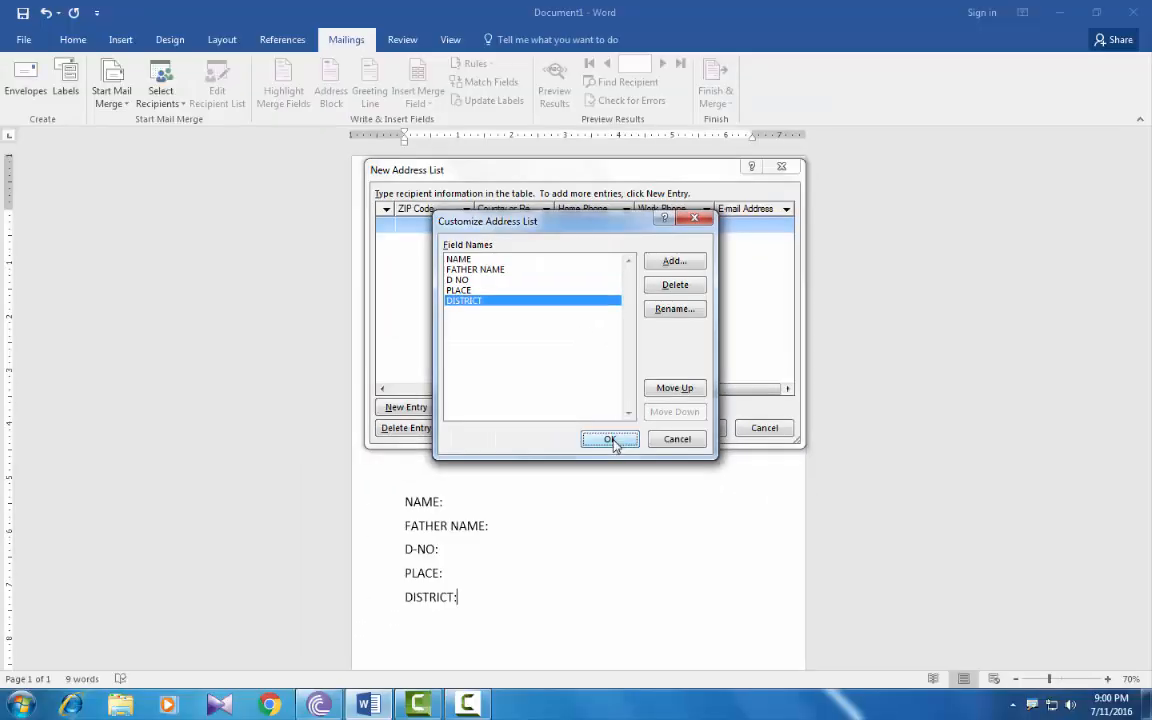
pyautogui.click(614, 444)
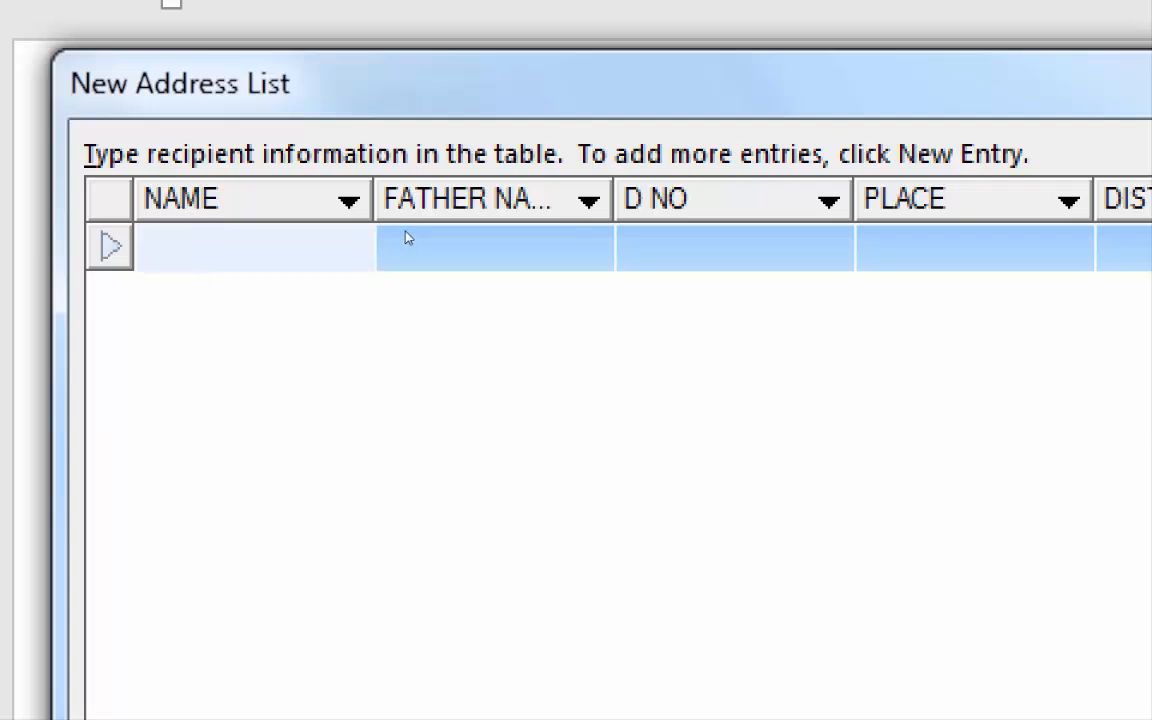
# Step: Fill in the first recipient's name, father's name and door number, with place CHIRALA and district PRAKASAM
pyautogui.write('DU')
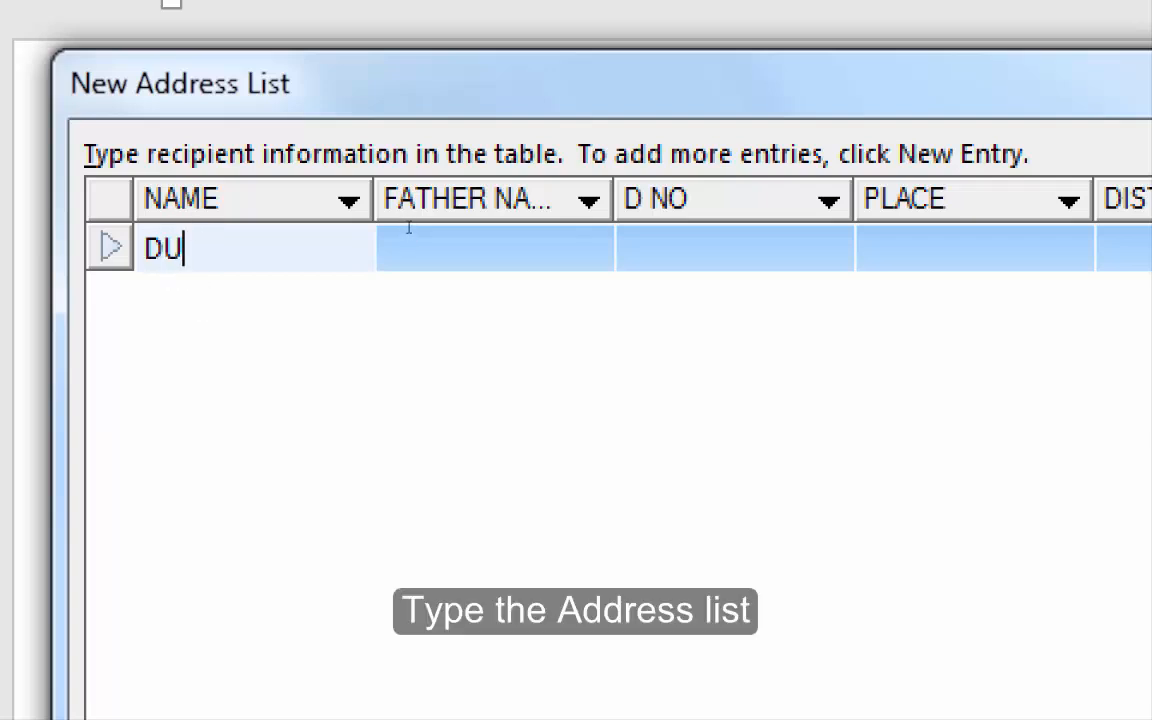
pyautogui.write('RGA PRASAD')
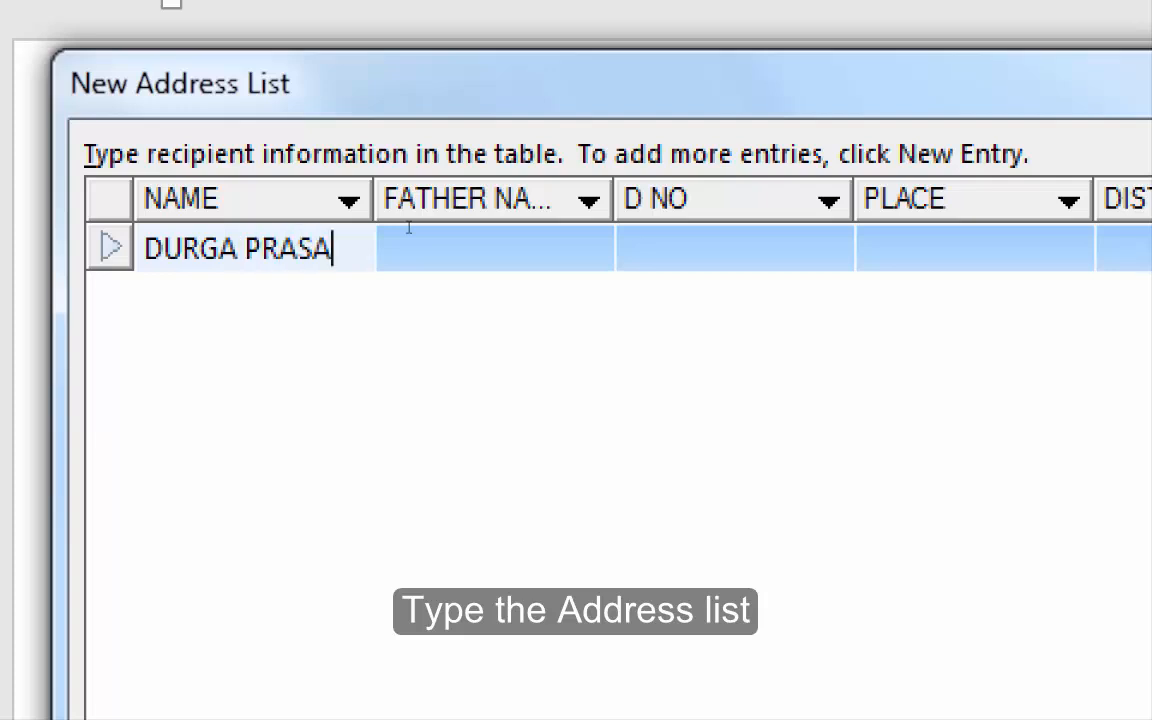
pyautogui.press('Tab')
pyautogui.write('SAN')
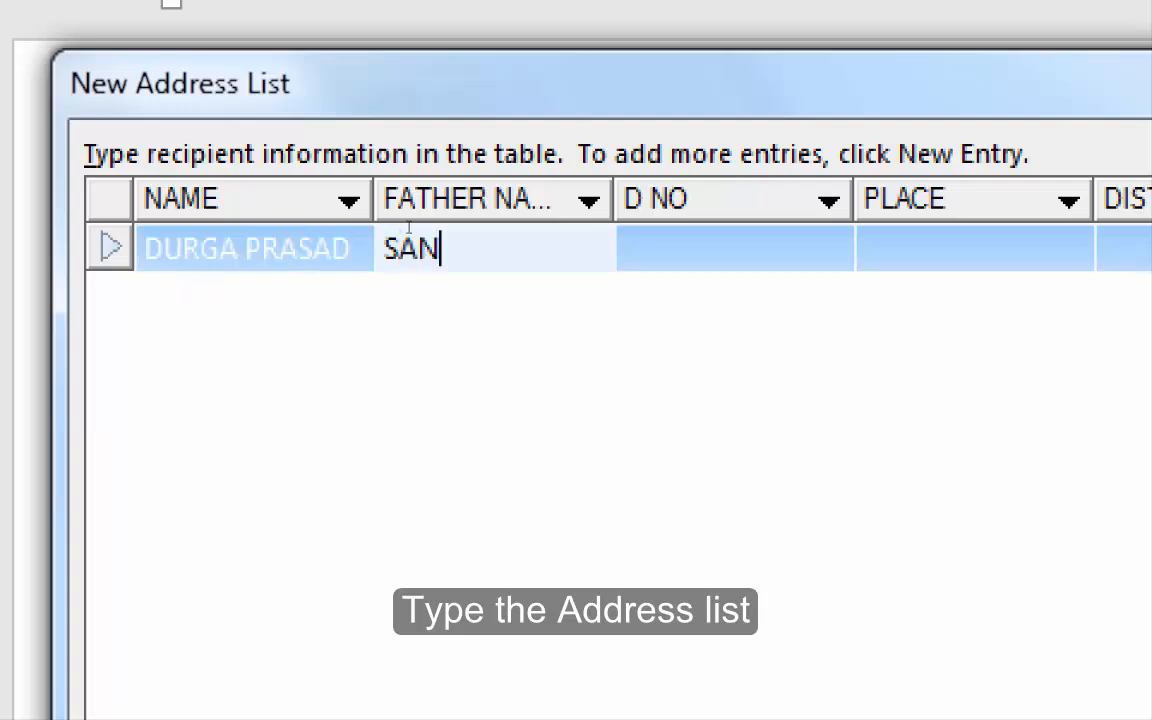
pyautogui.write('KER BABU')
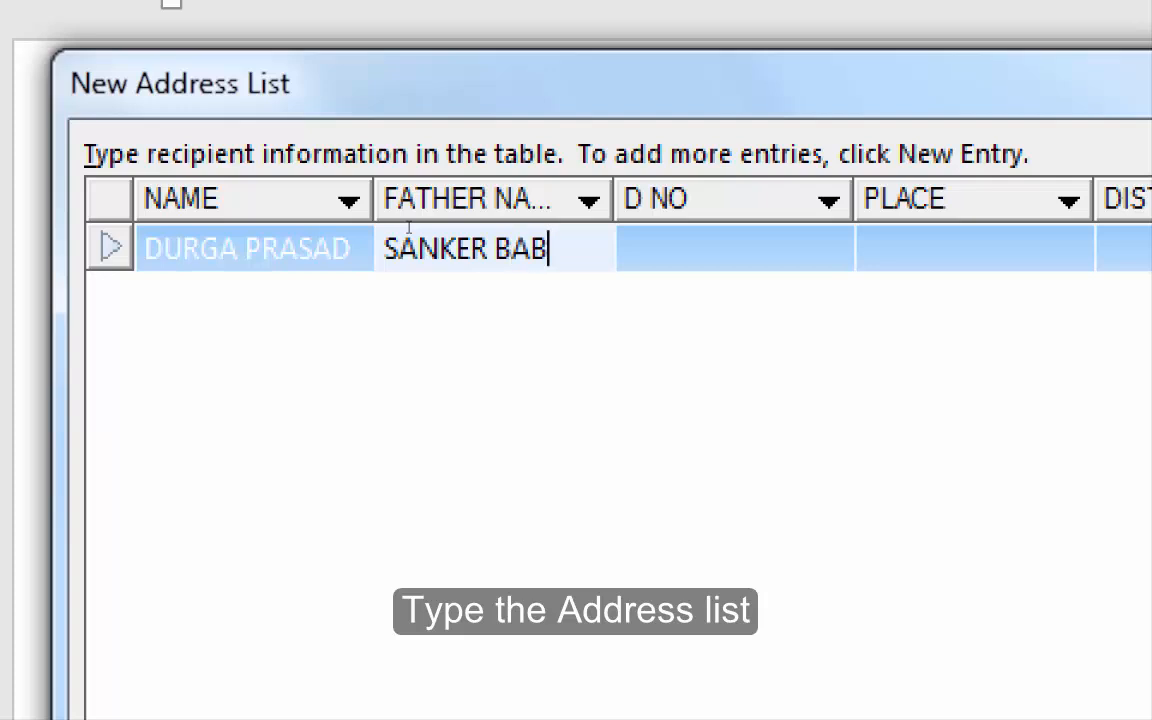
pyautogui.press('Tab')
pyautogui.write('12-50')
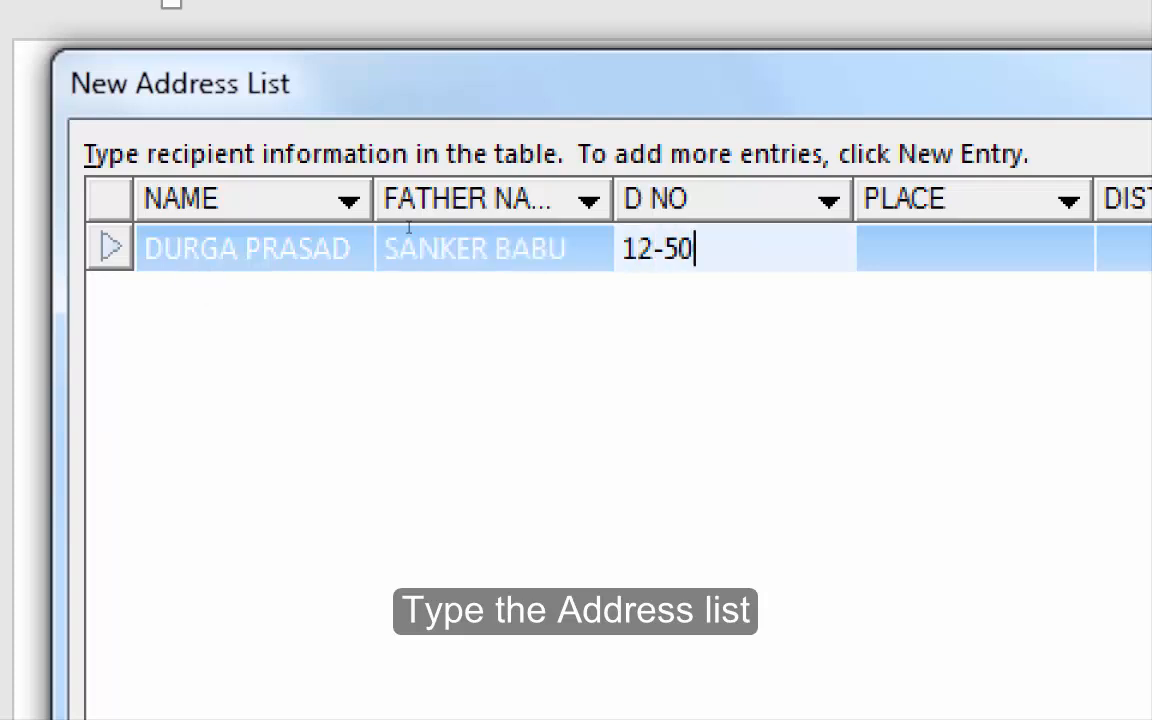
pyautogui.press('Tab')
pyautogui.write('CHIRAL')
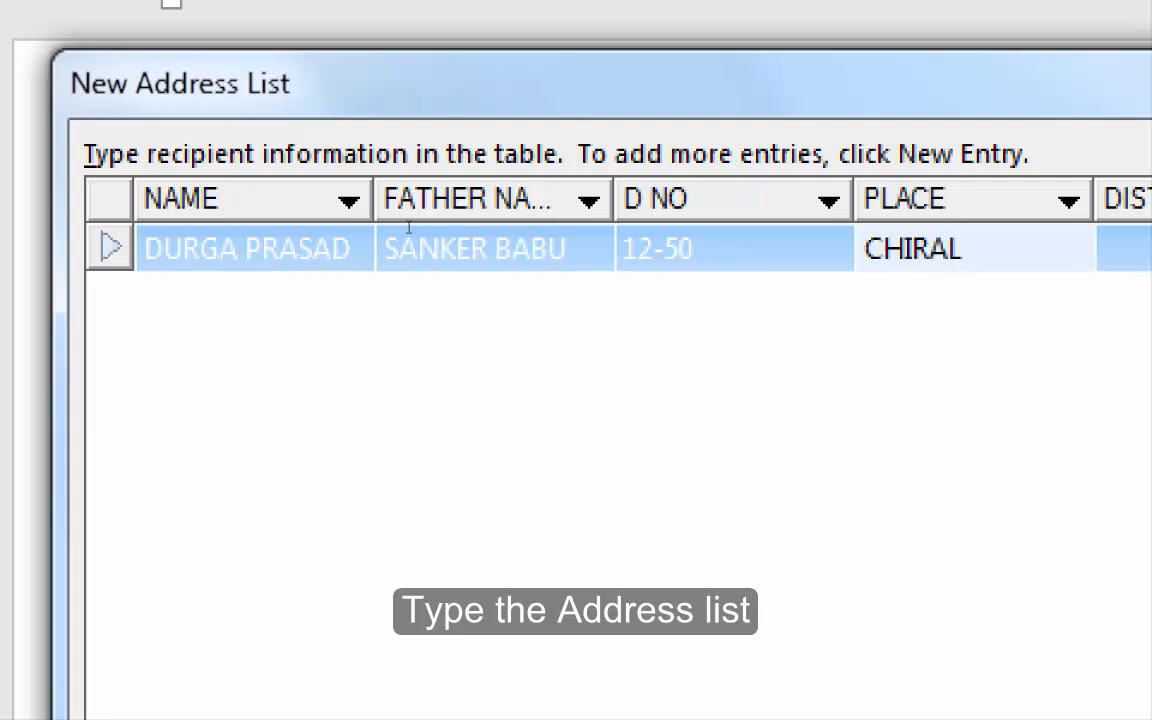
pyautogui.write('A')
pyautogui.press('Tab')
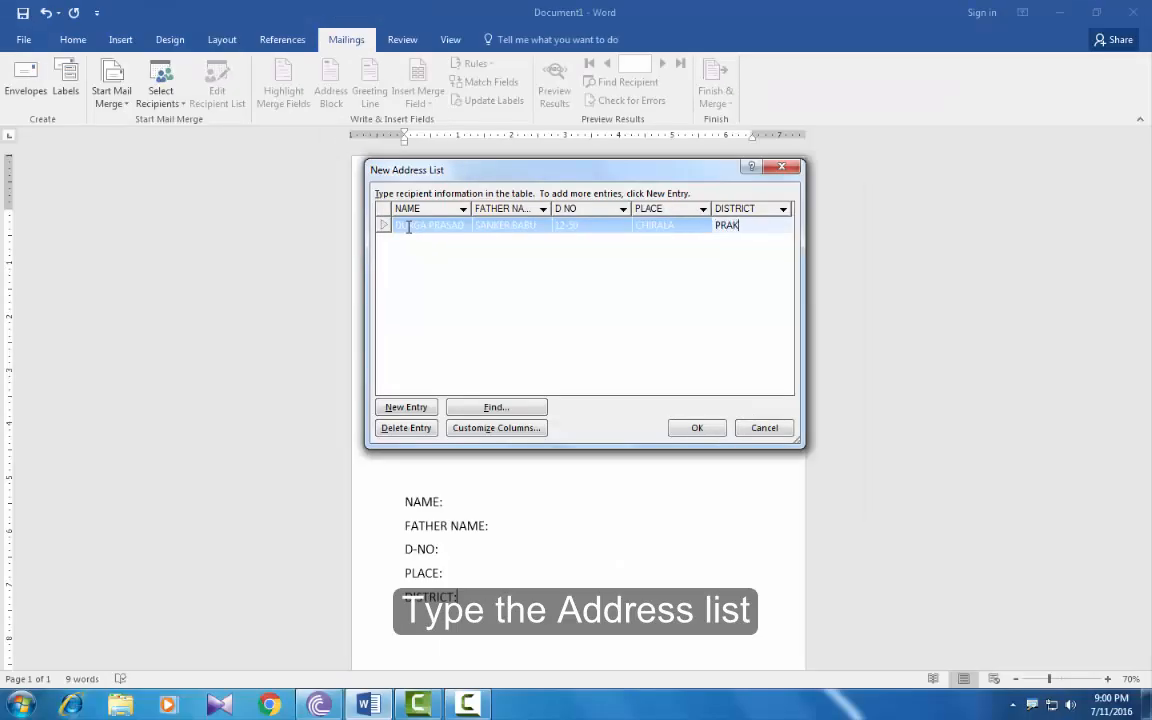
pyautogui.write('PRAKASAM')
pyautogui.press('Tab')
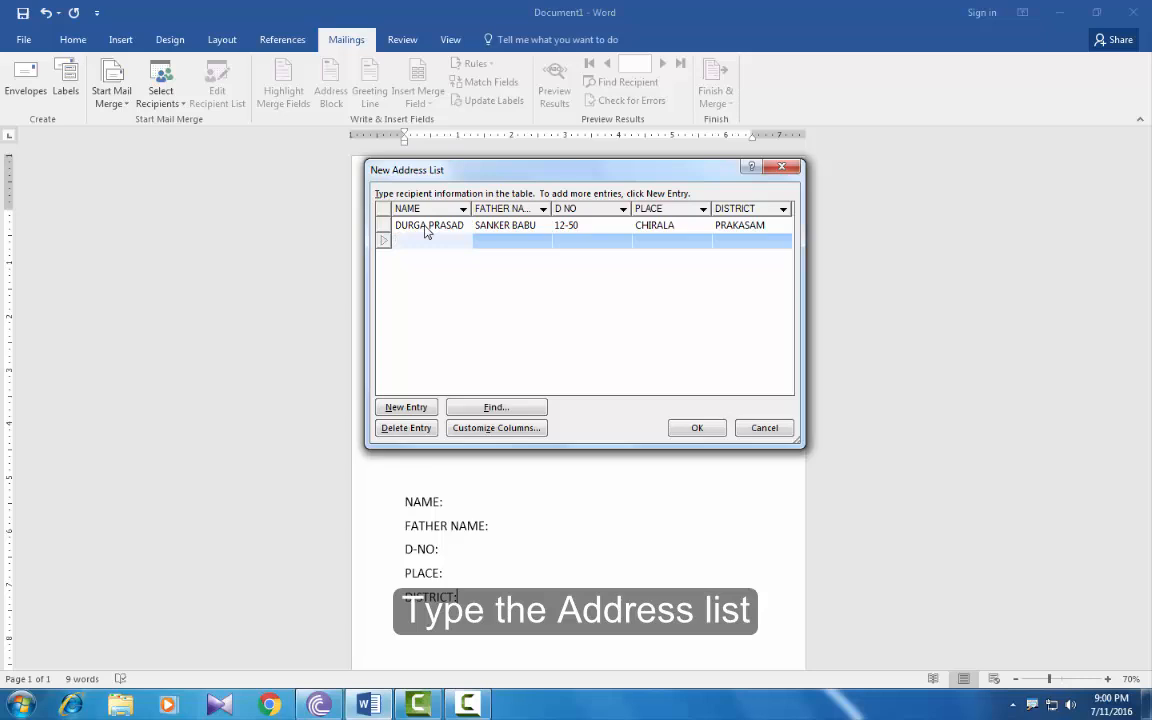
# Step: Fill in the second recipient's name, father's name and door number, with place VIJAYAWADA and district KRISHNA
pyautogui.press('Tab')
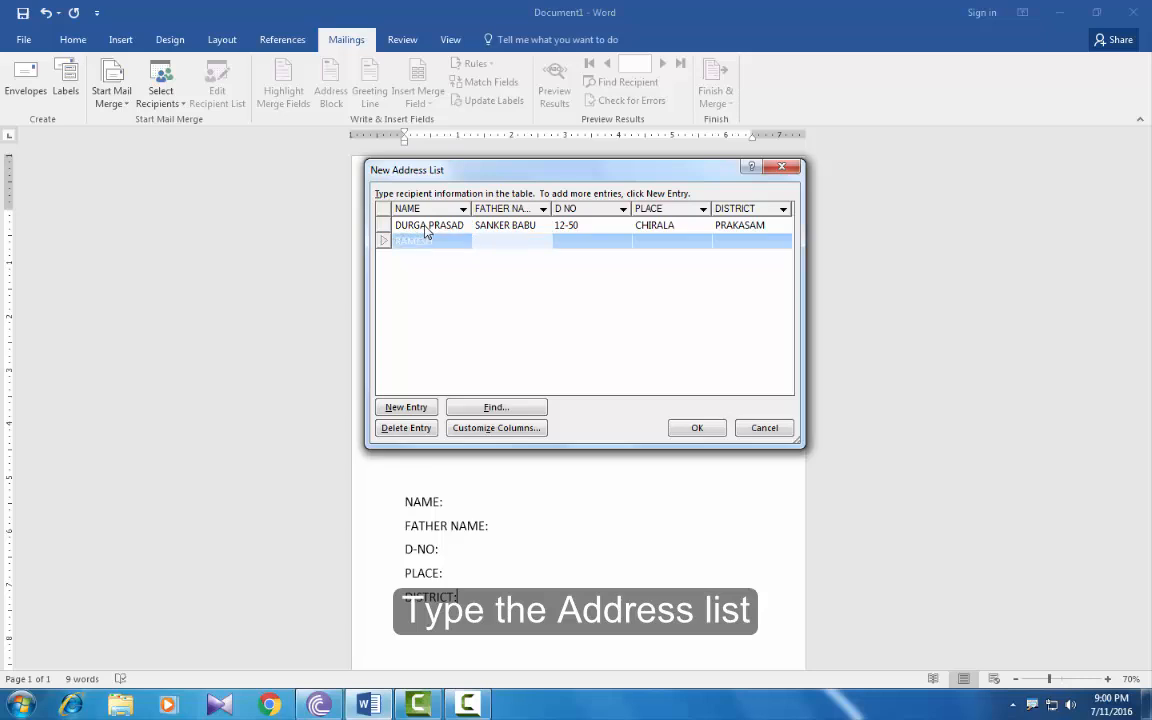
pyautogui.write('SRINIVASA RAO')
pyautogui.press('Tab')
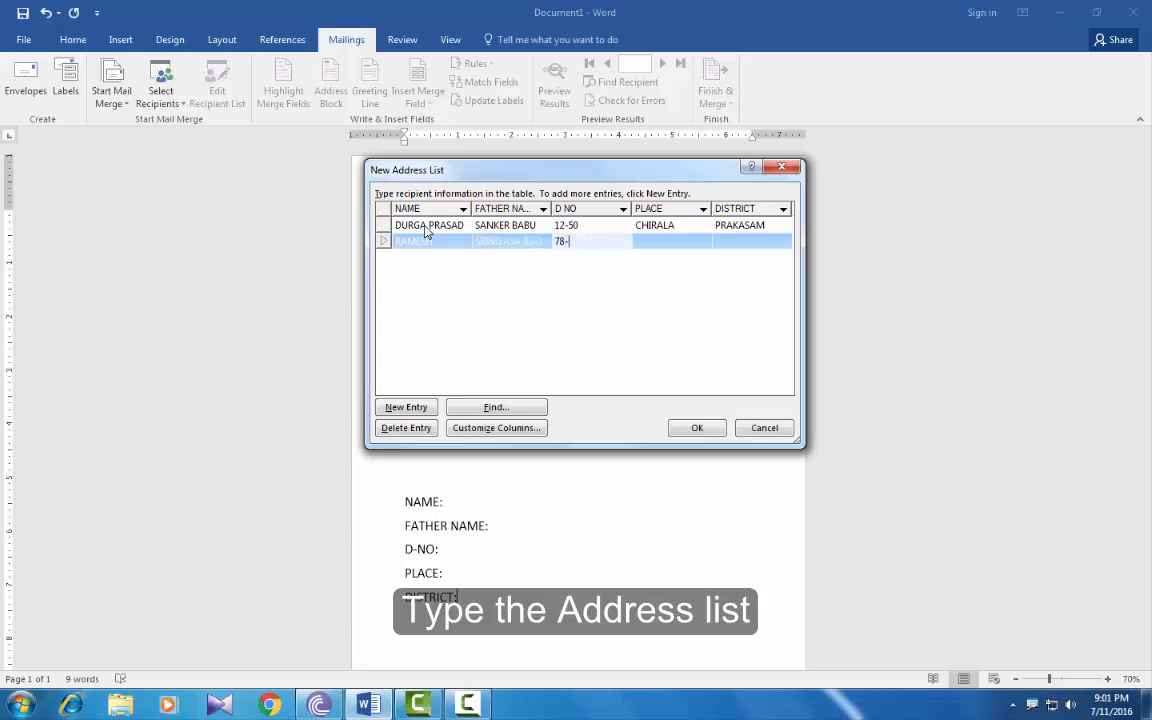
pyautogui.write('78-89')
pyautogui.press('Tab')
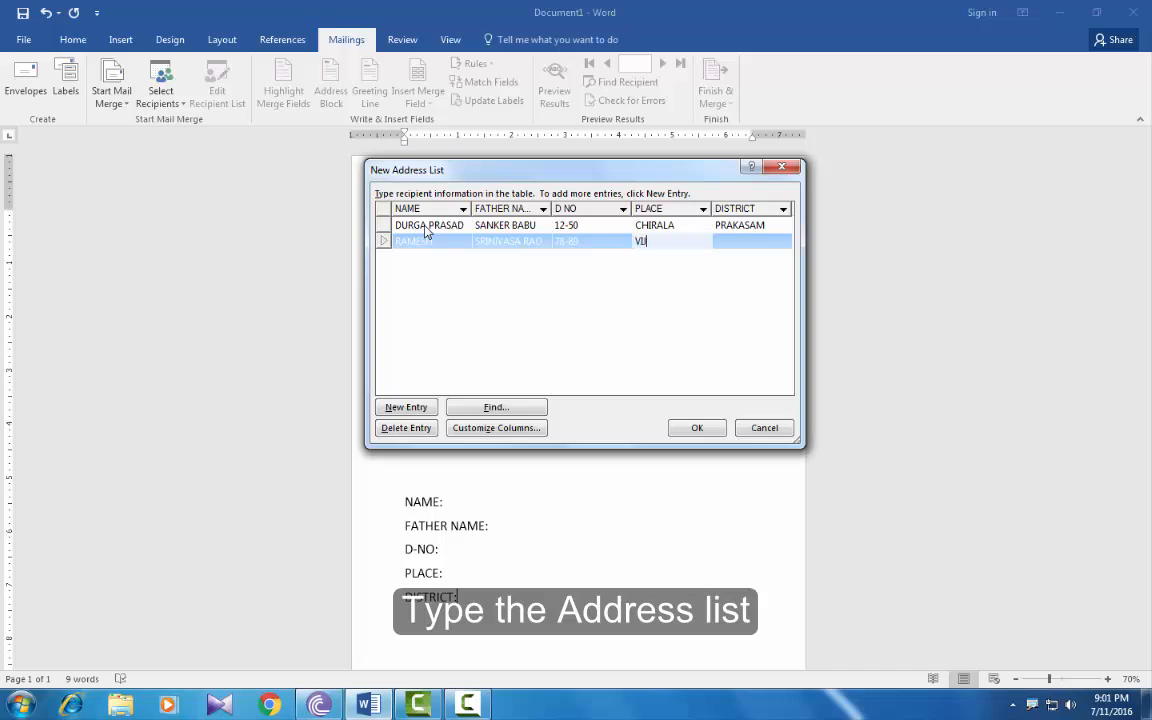
pyautogui.write('VIJAYAWADA')
pyautogui.press('Tab')
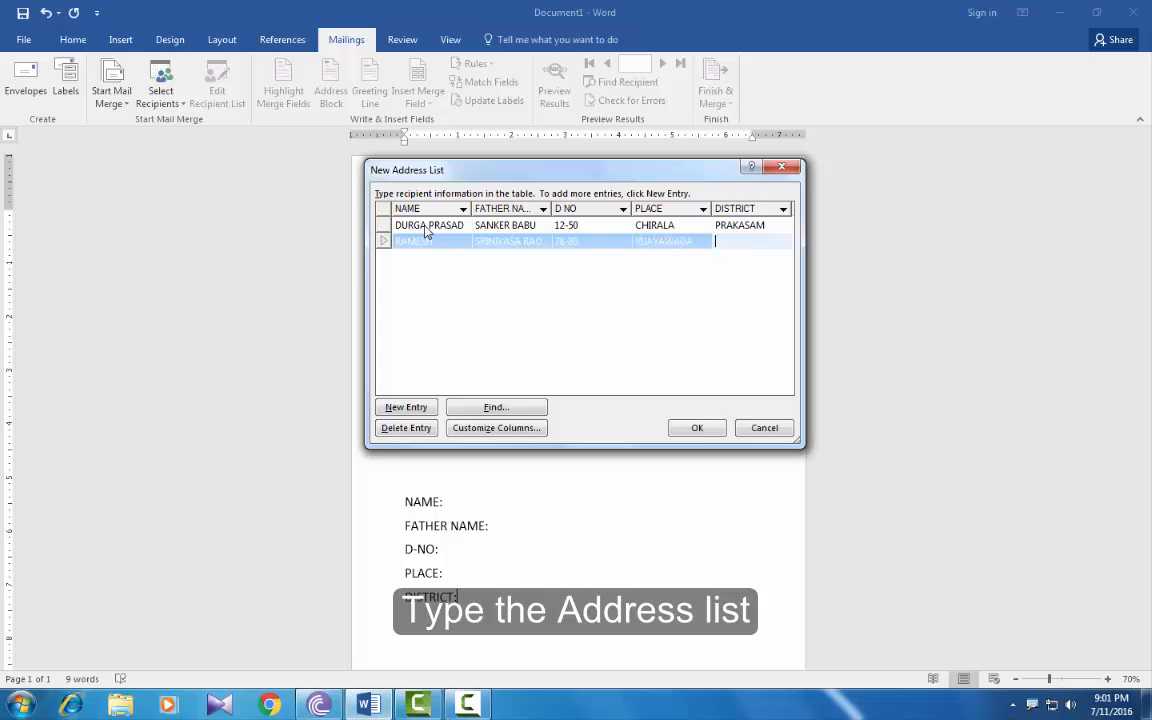
pyautogui.write('KRISHNA')
pyautogui.press('Tab')
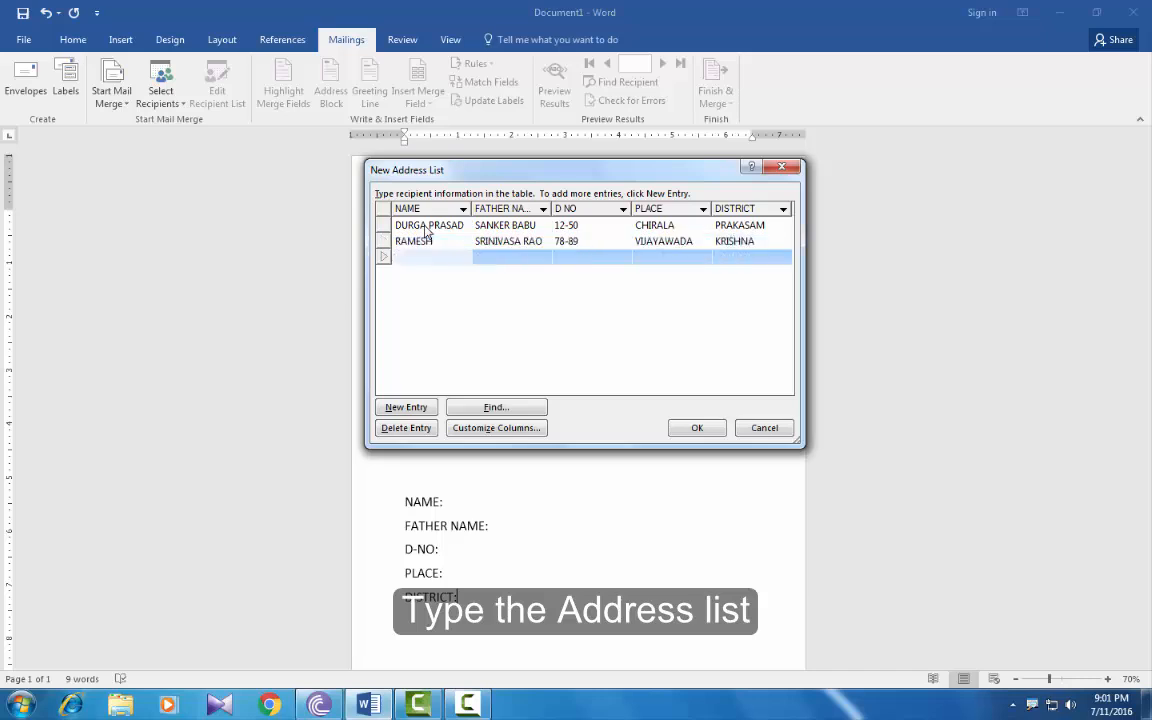
# Step: Fill in the third recipient's name, father's name and door number, with place TENALI and district GUNTUR
pyautogui.write('RAVI')
pyautogui.press('Tab')
pyautogui.write('RAM')
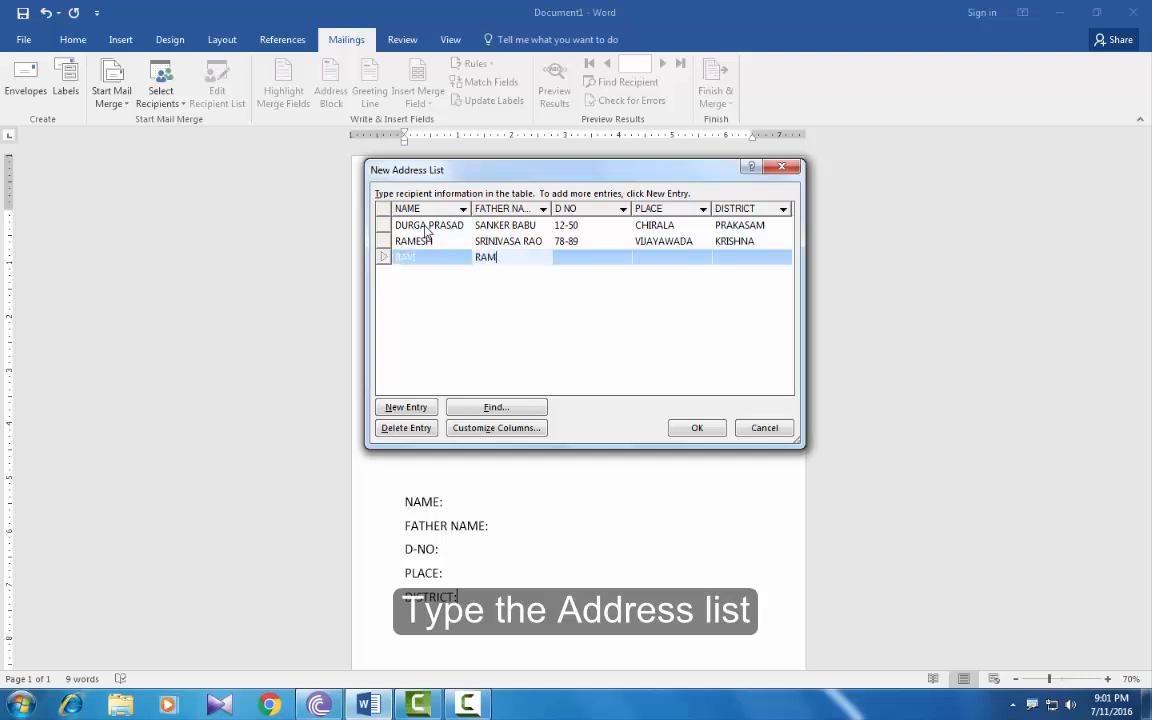
pyautogui.write('A RAO')
pyautogui.press('Tab')
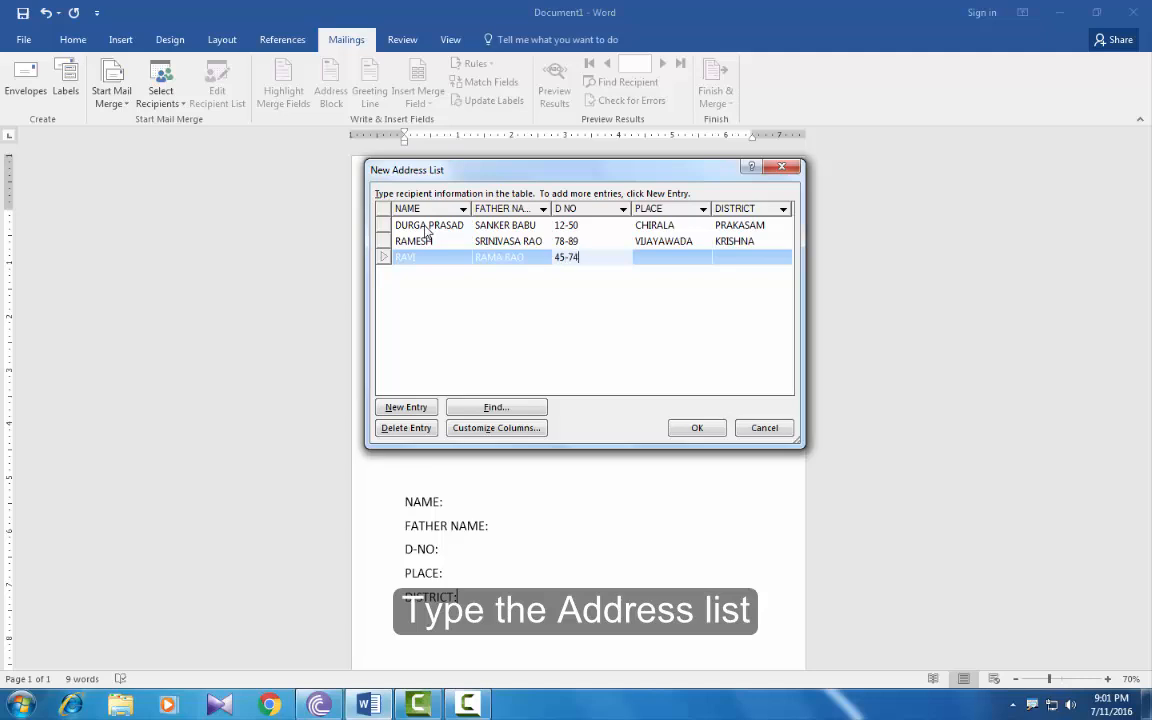
pyautogui.write('45-74')
pyautogui.press('Tab')
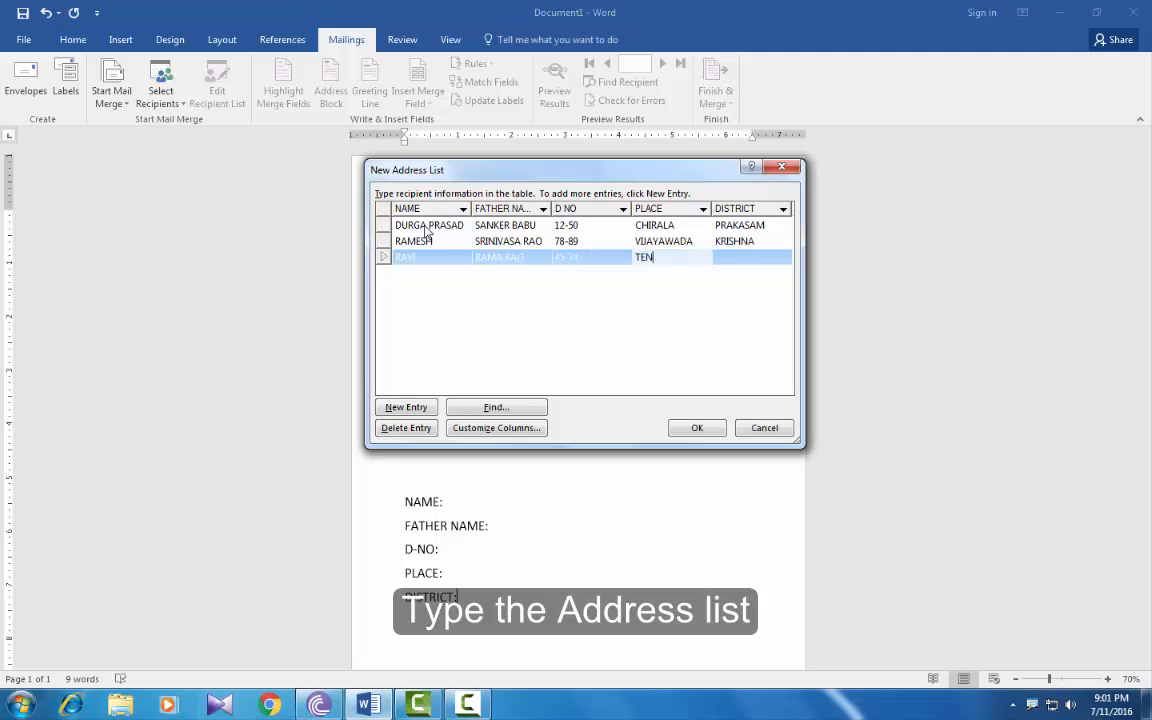
pyautogui.write('TENALI')
pyautogui.press('Tab')
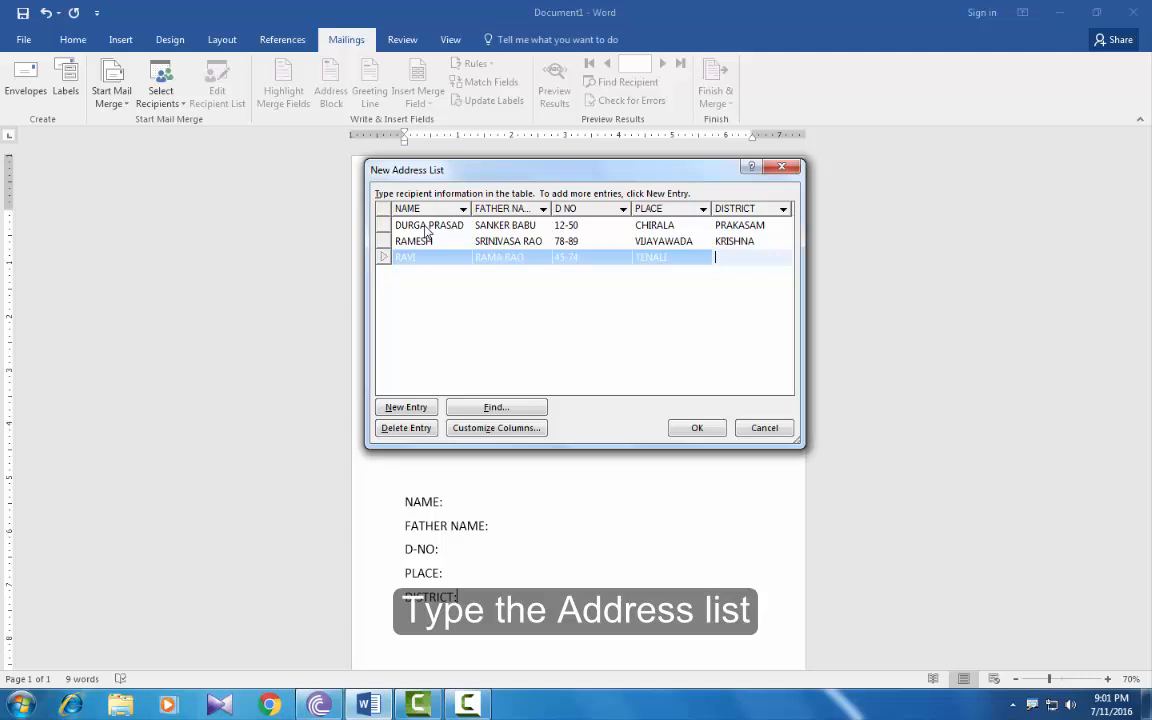
pyautogui.press('Tab')
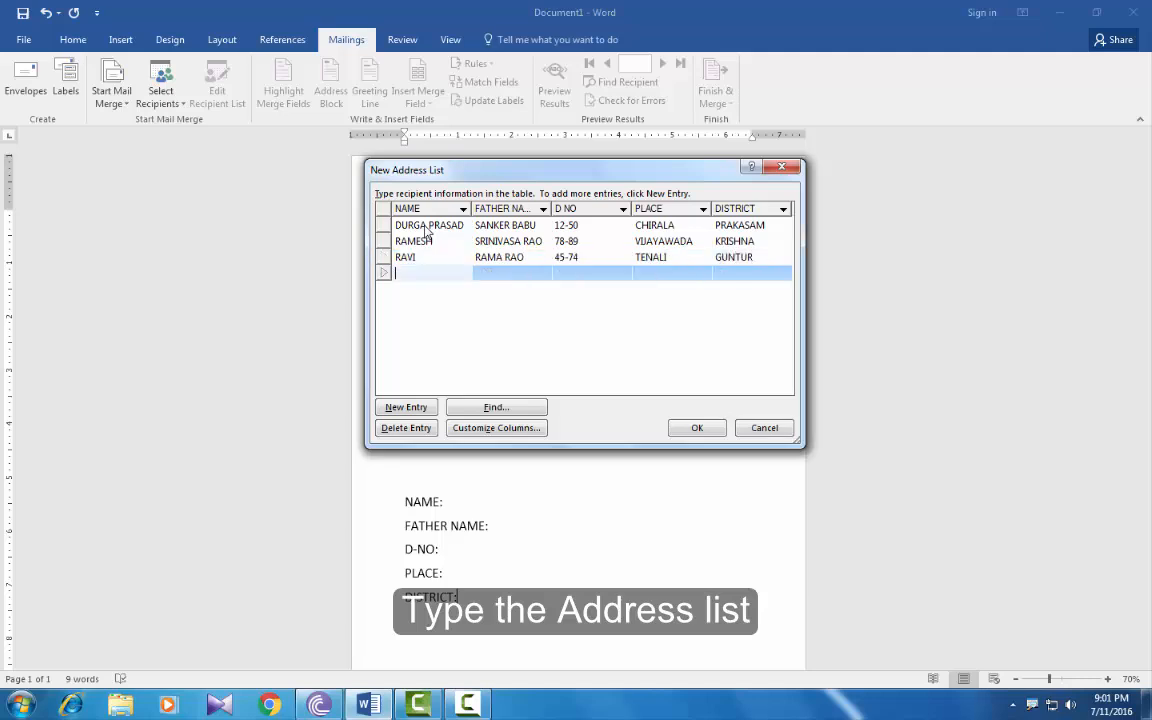
# Step: Fill in the fourth recipient's name, father's name and door number, with NELLORE as both place and district
pyautogui.write('RAMYA')
pyautogui.press('Tab')
pyautogui.write('SA')
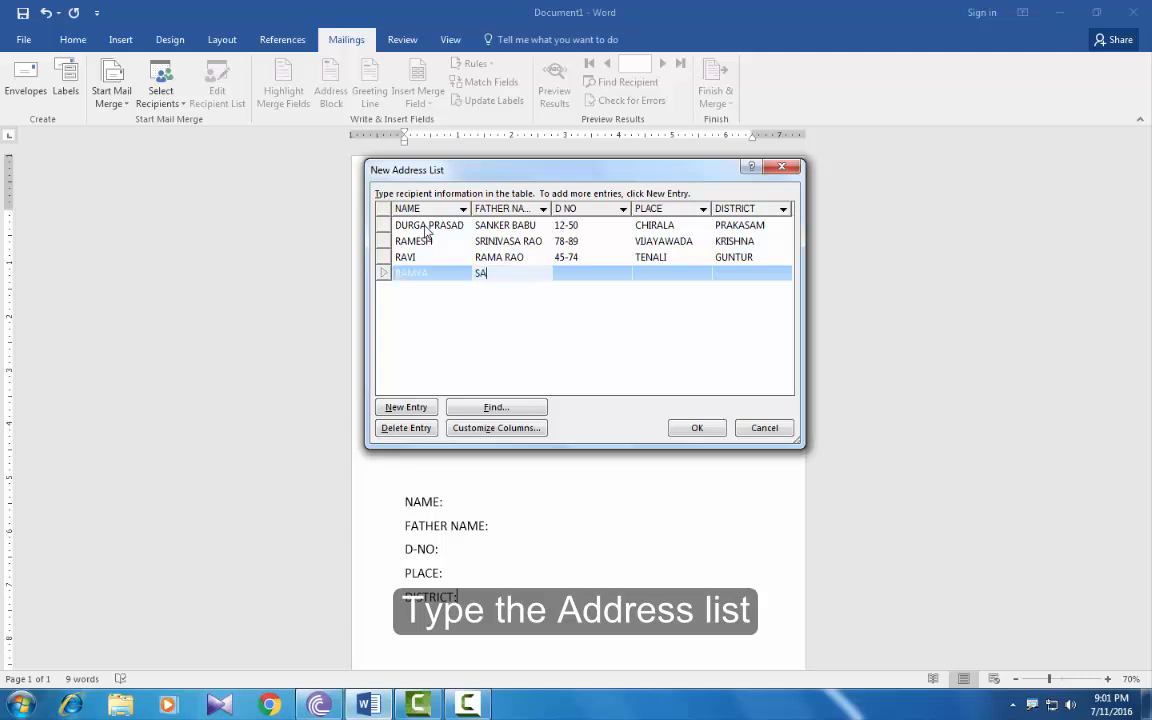
pyautogui.write('TYANARAYANA')
pyautogui.press('Tab')
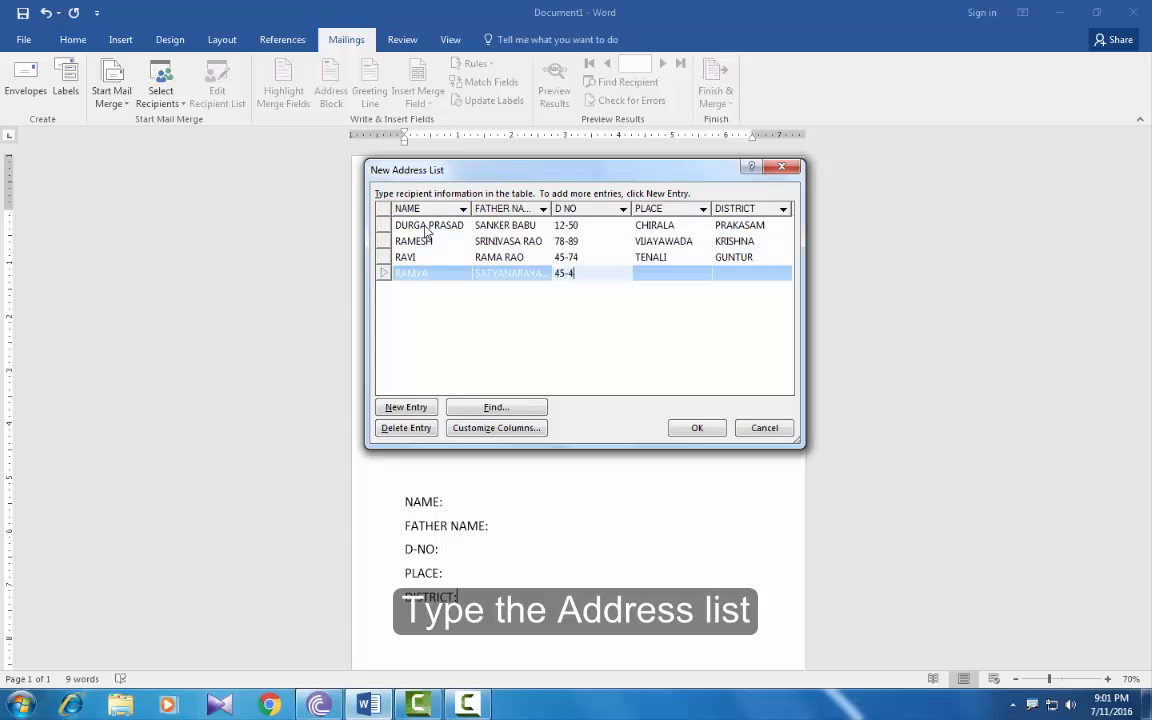
pyautogui.press('Tab')
pyautogui.write('NELLORE')
pyautogui.press('Tab')
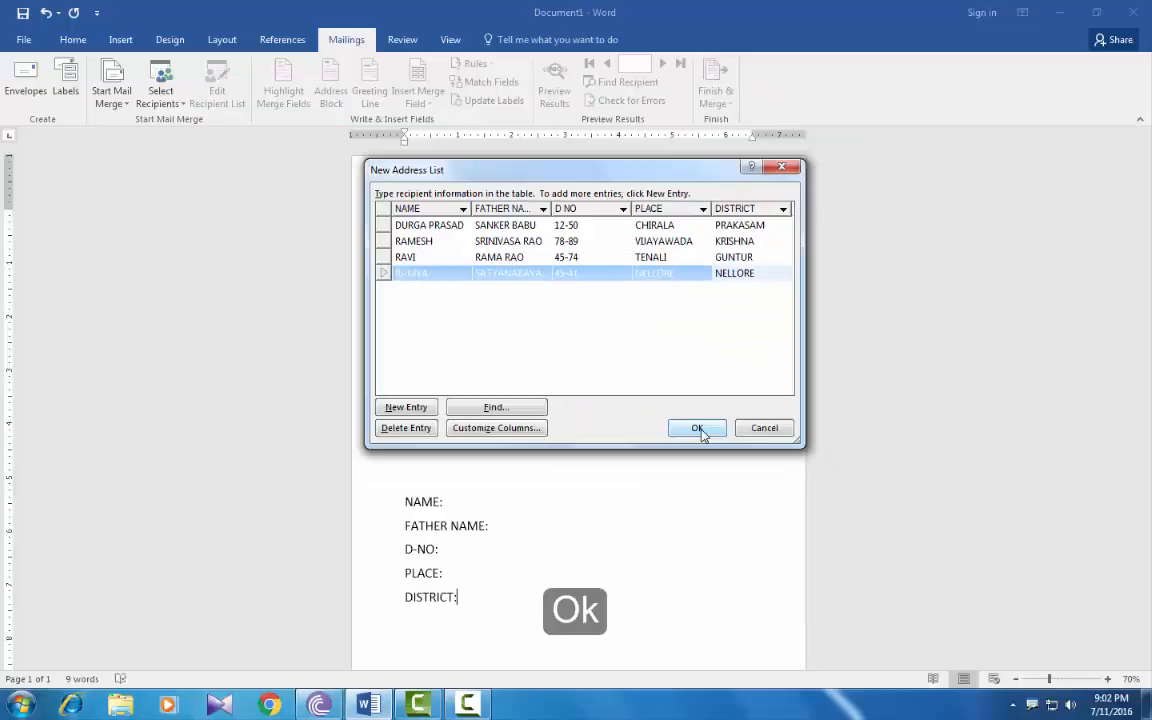
# Step: Finish the address list and save it as 123 in the My Data Sources folder
pyautogui.click(698, 429)
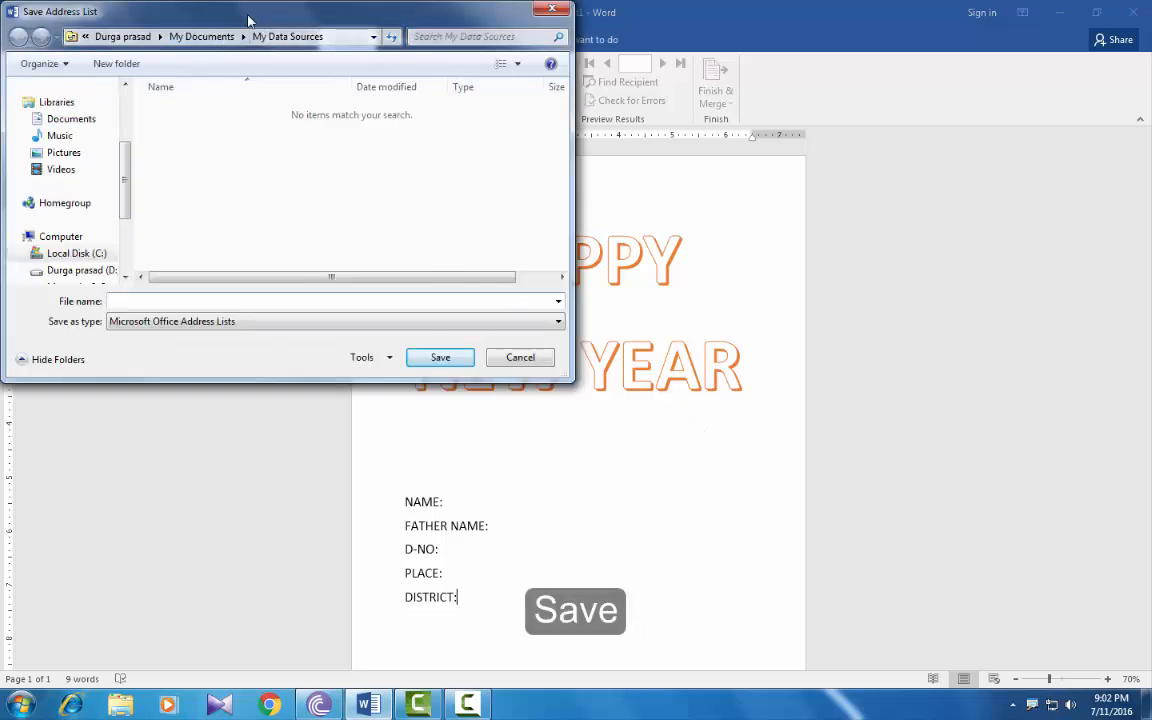
pyautogui.moveTo(246, 18); pyautogui.dragTo(444, 84)
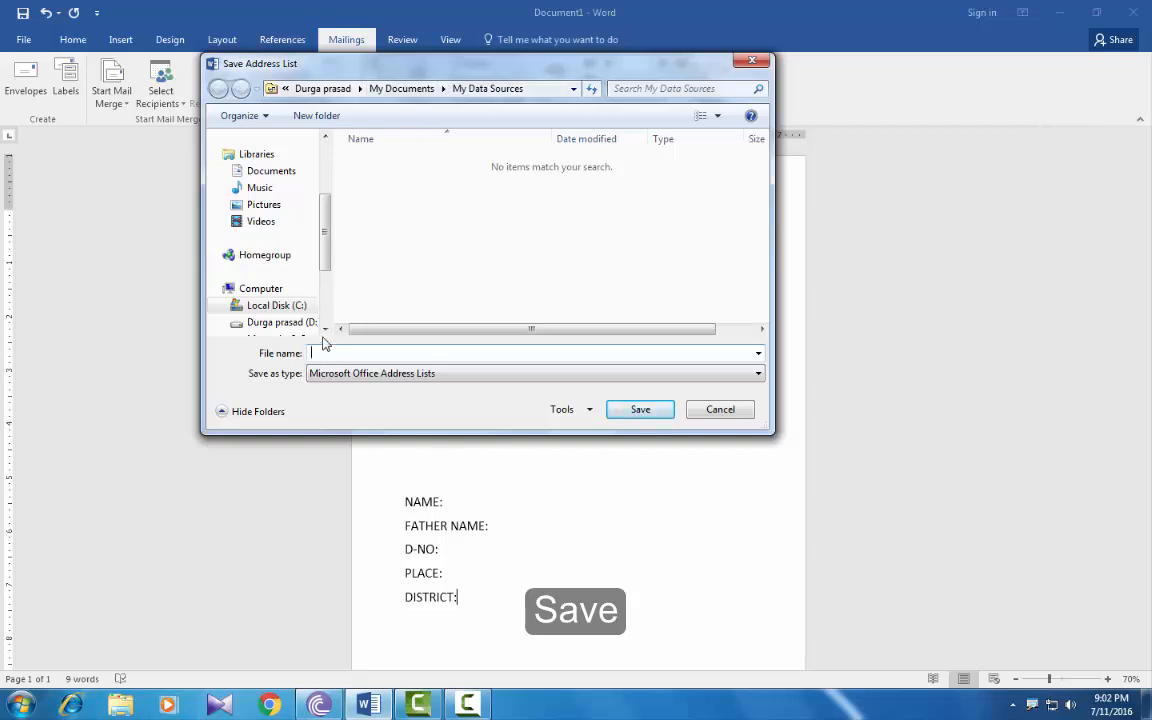
pyautogui.write('123')
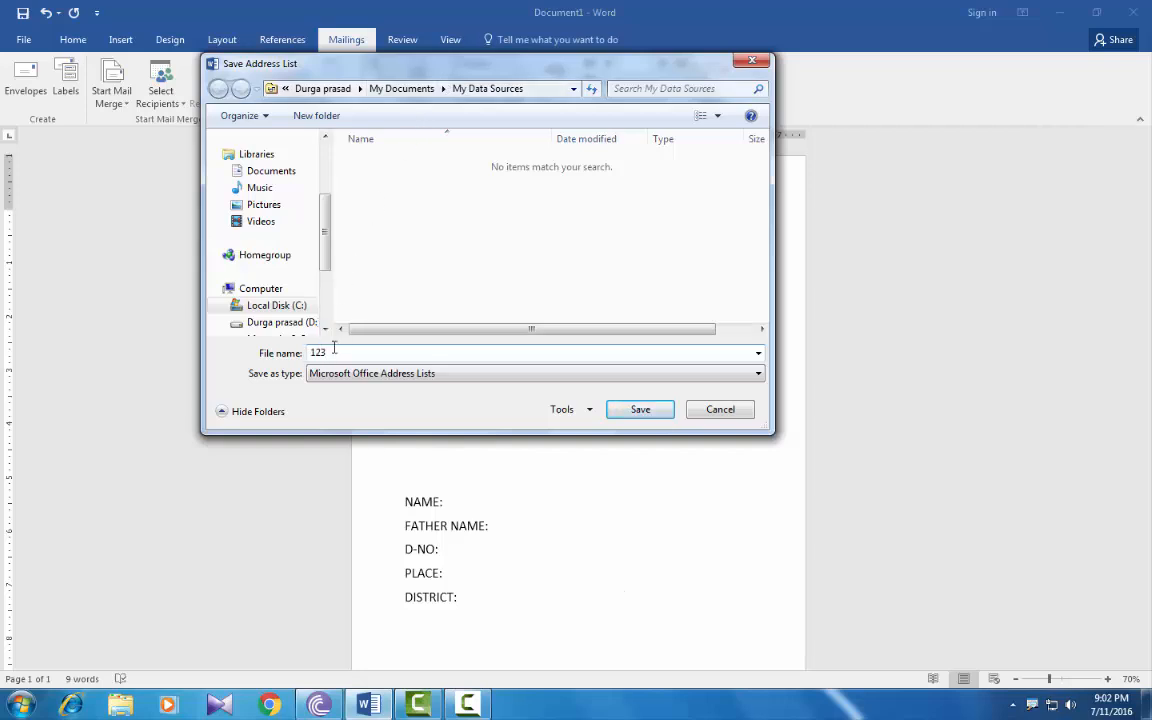
pyautogui.doubleClick(334, 350)
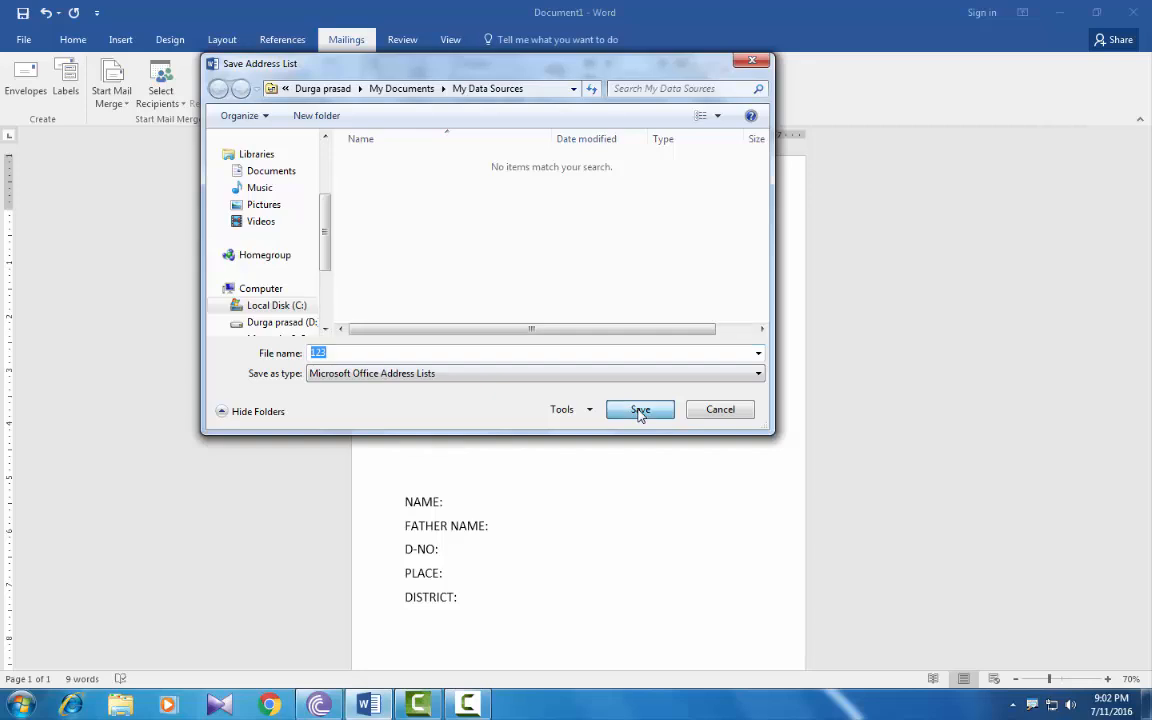
pyautogui.click(640, 410)
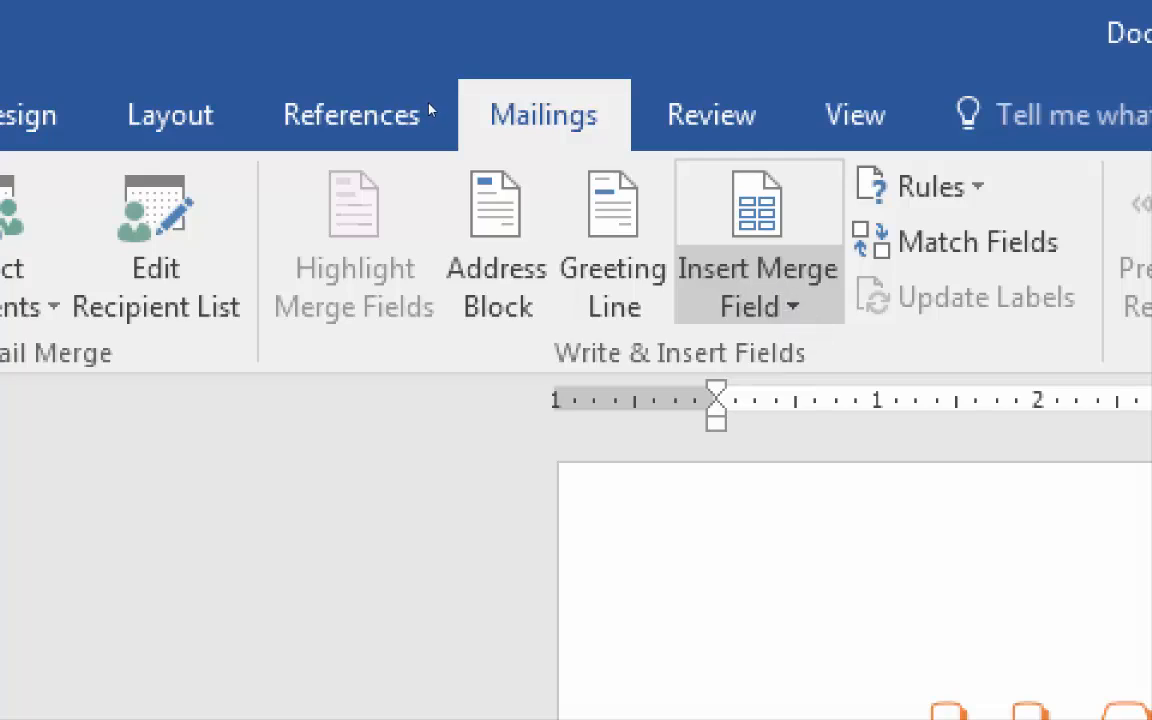
# Step: Insert the NAME and FATHER_NAME merge fields directly after the NAME and FATHER NAME labels
pyautogui.click(792, 308)
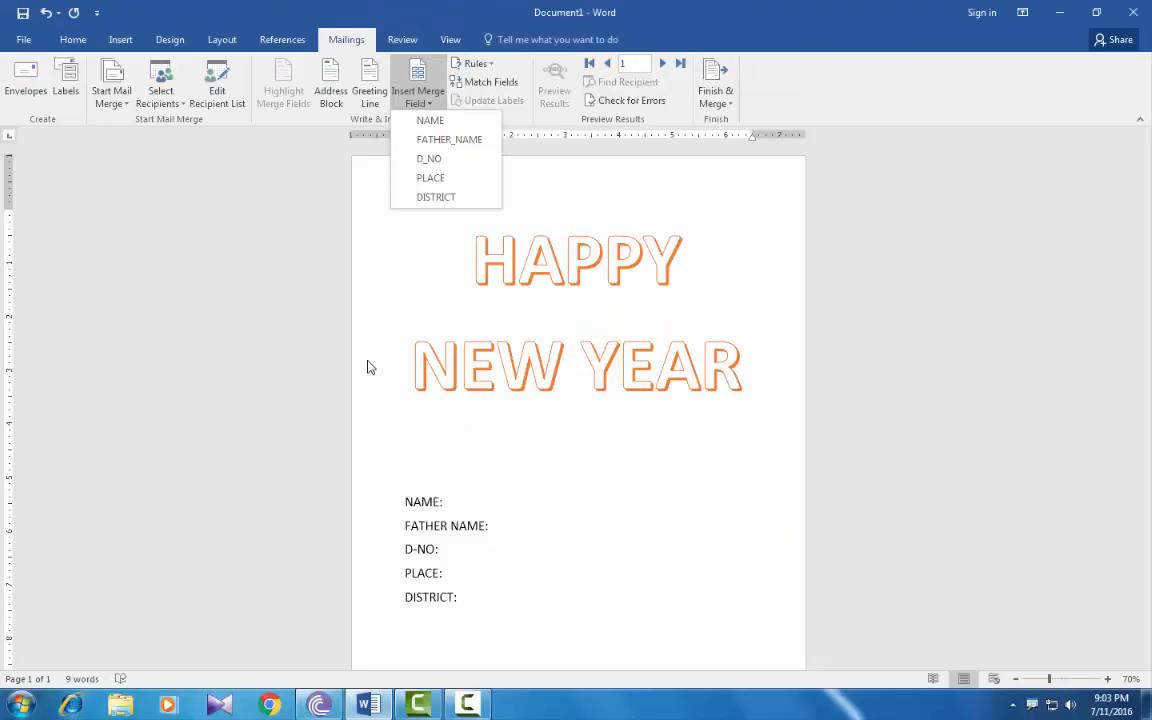
pyautogui.click(452, 506)
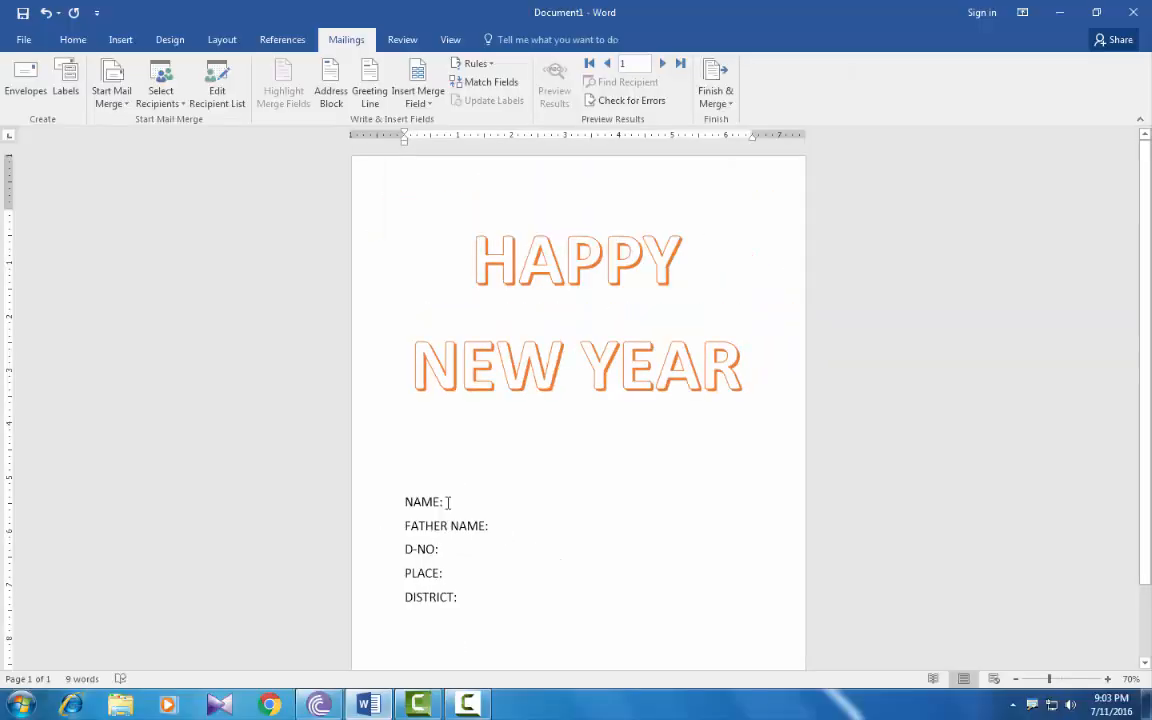
pyautogui.click(420, 103)
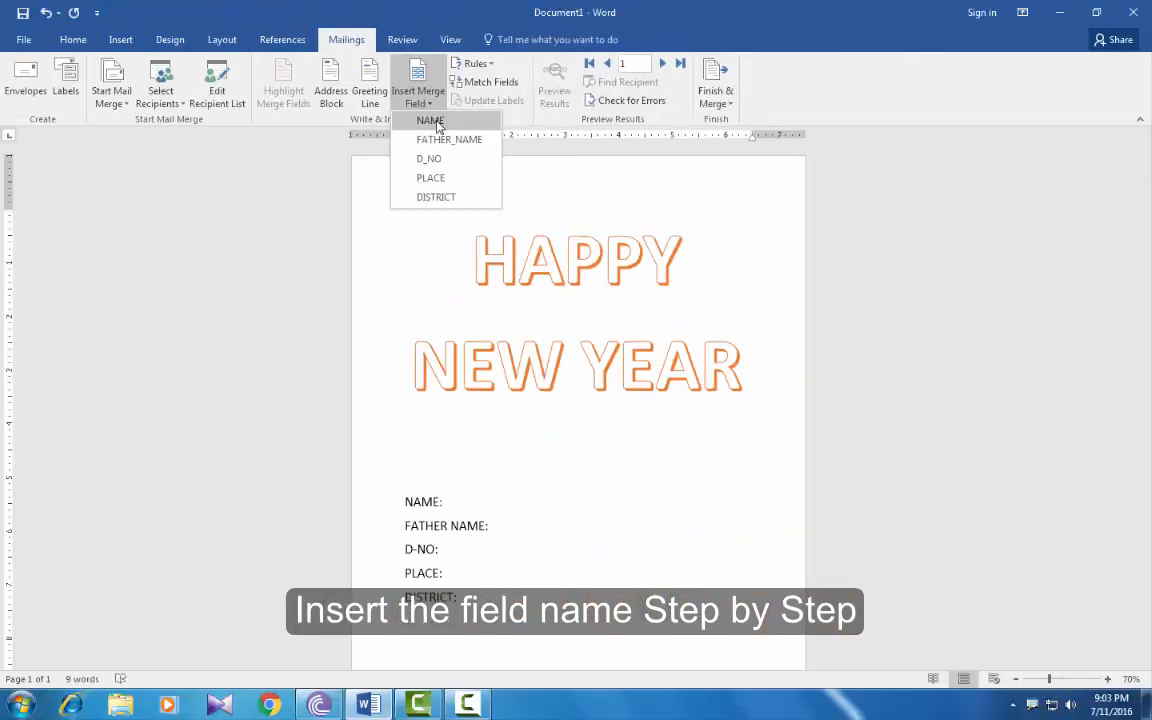
pyautogui.click(437, 125)
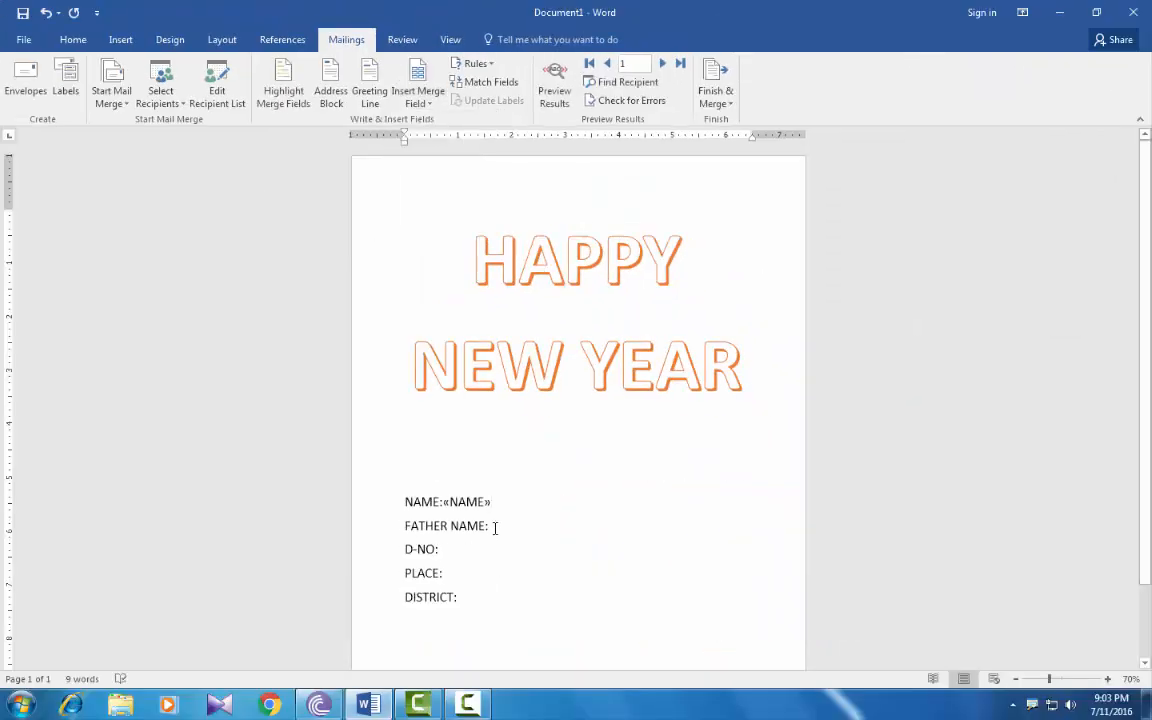
pyautogui.click(418, 97)
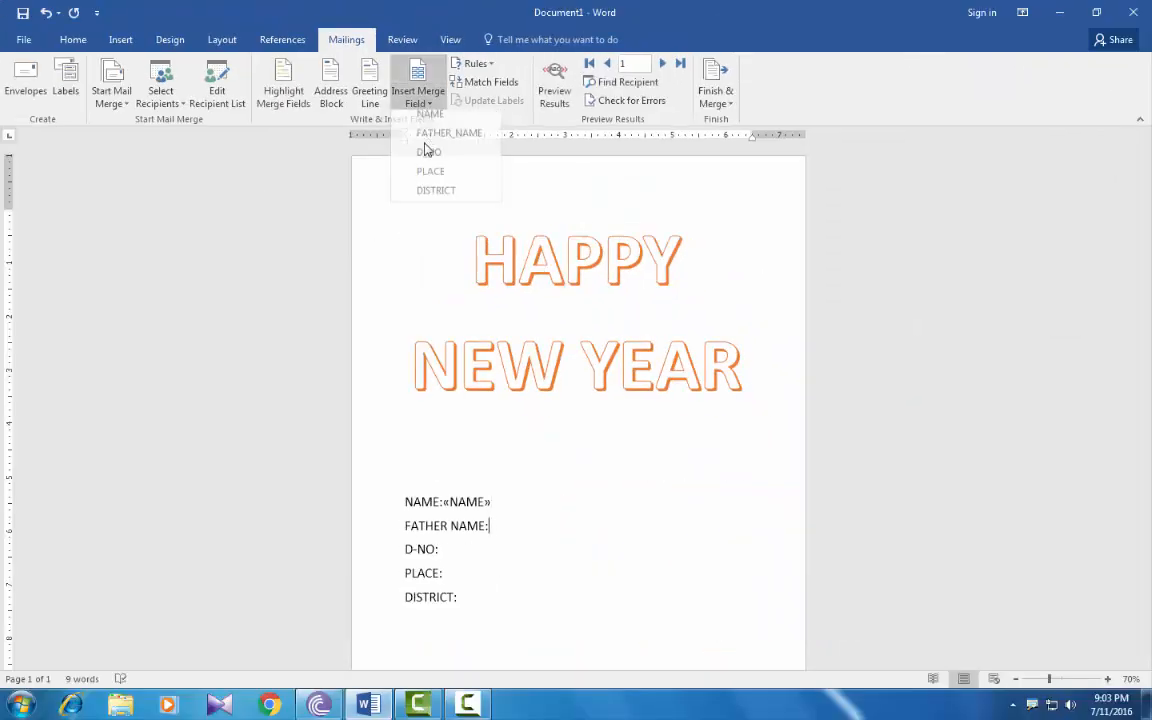
pyautogui.click(426, 145)
# Step: Insert the D_NO, PLACE and DISTRICT merge fields directly after their matching labels
pyautogui.click(442, 549)
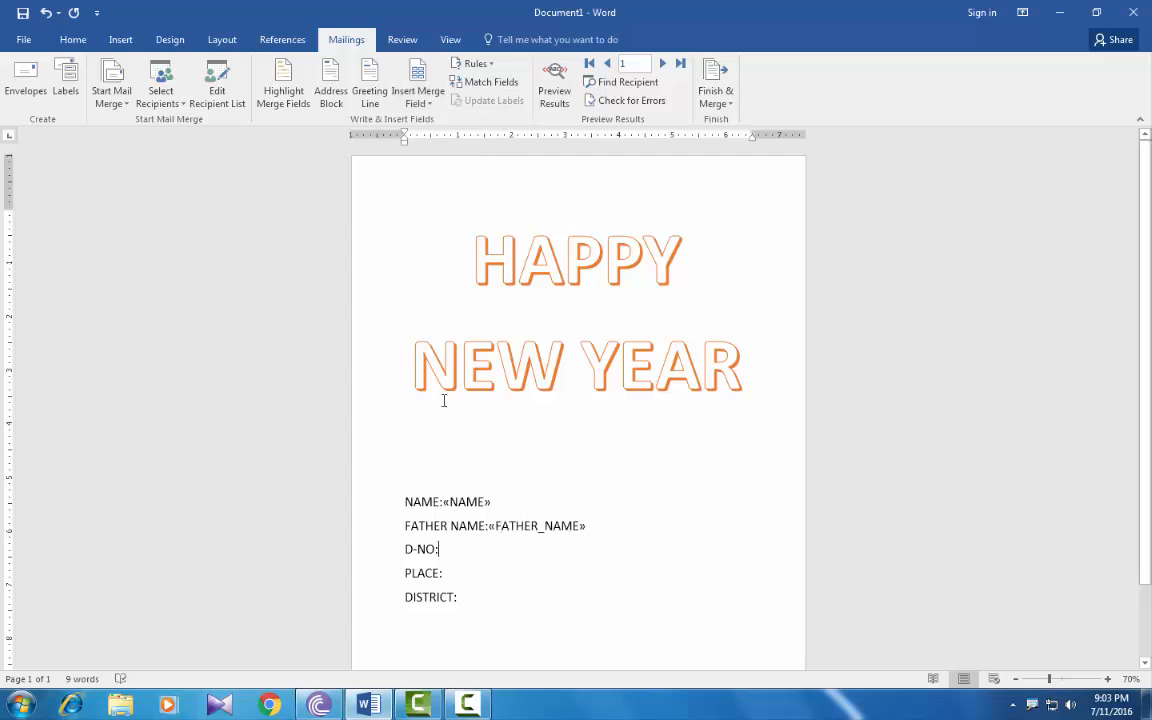
pyautogui.click(418, 100)
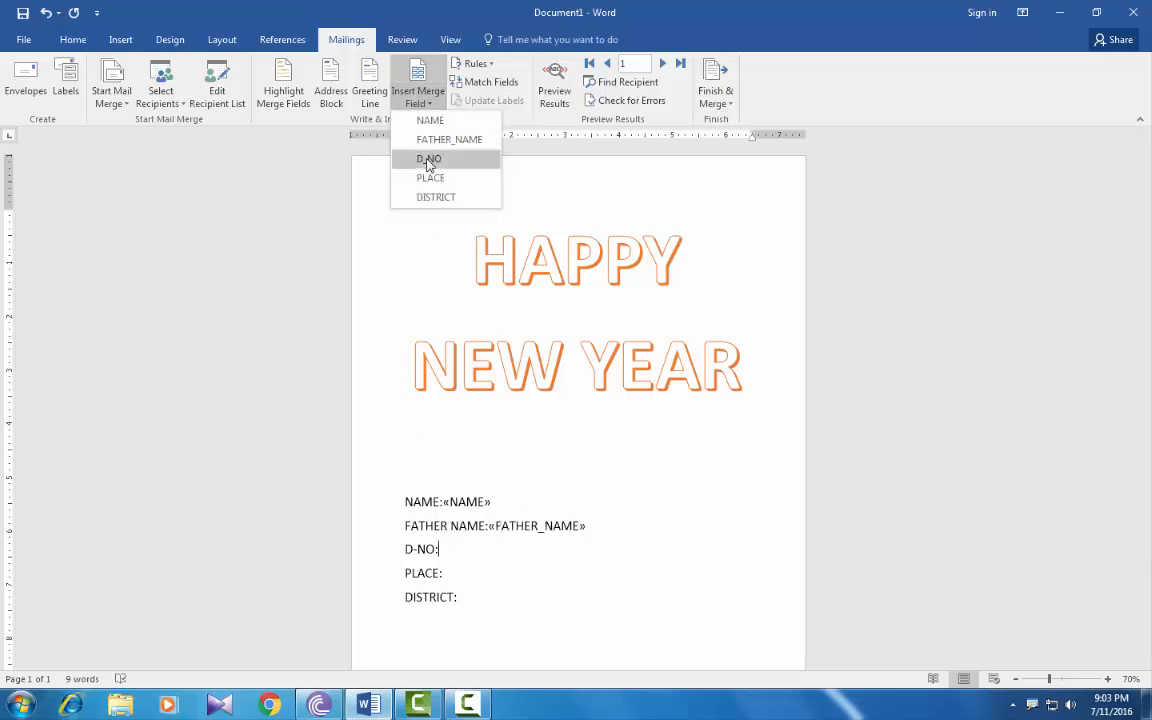
pyautogui.click(428, 160)
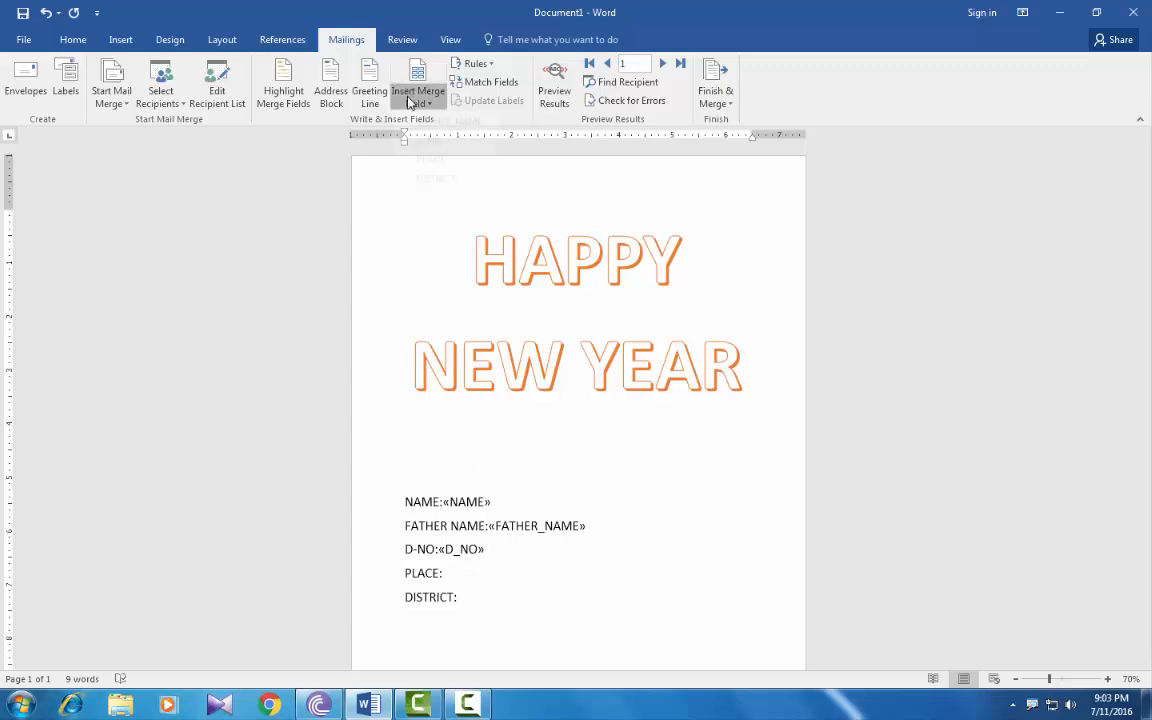
pyautogui.click(418, 100)
pyautogui.click(424, 175)
pyautogui.click(478, 600)
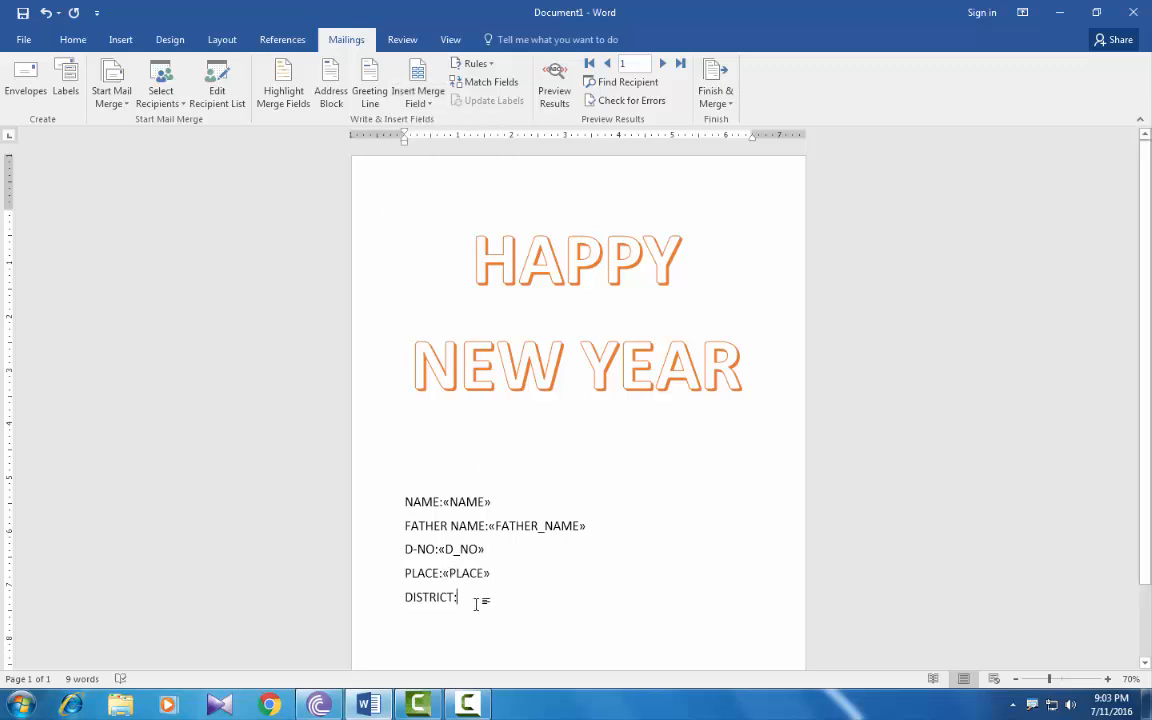
pyautogui.click(430, 104)
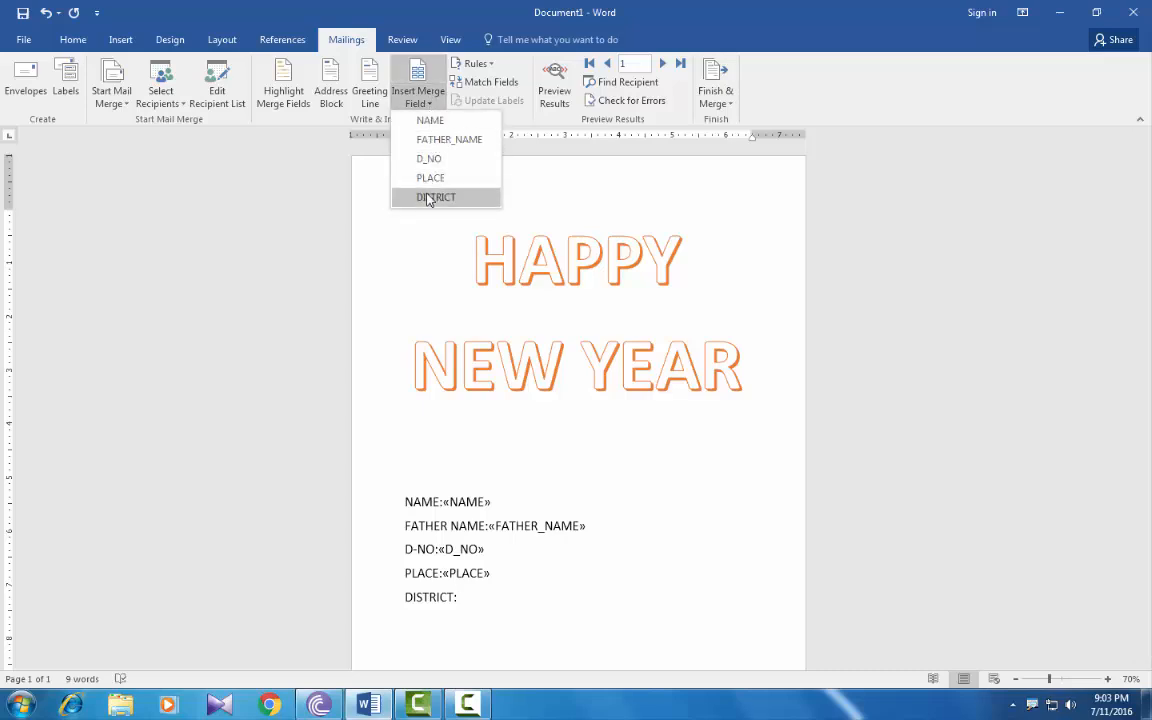
pyautogui.click(427, 195)
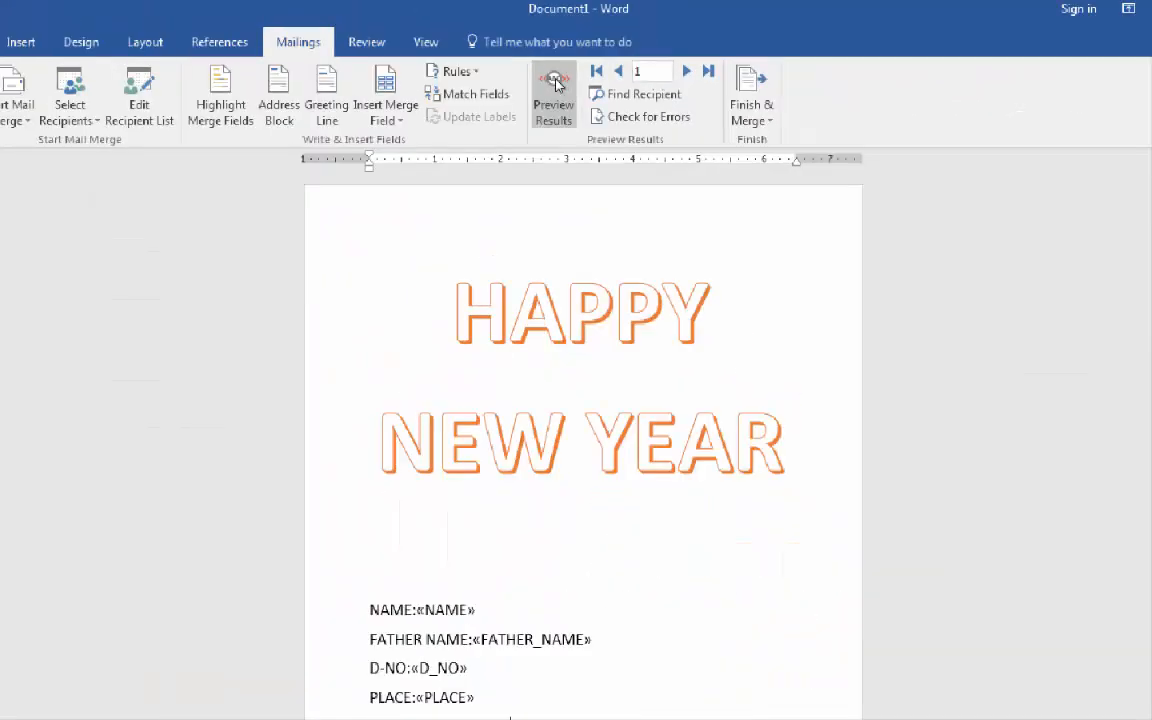
# Step: Briefly preview the merge results and merge all records into a new document of individual letters
pyautogui.click(557, 85)
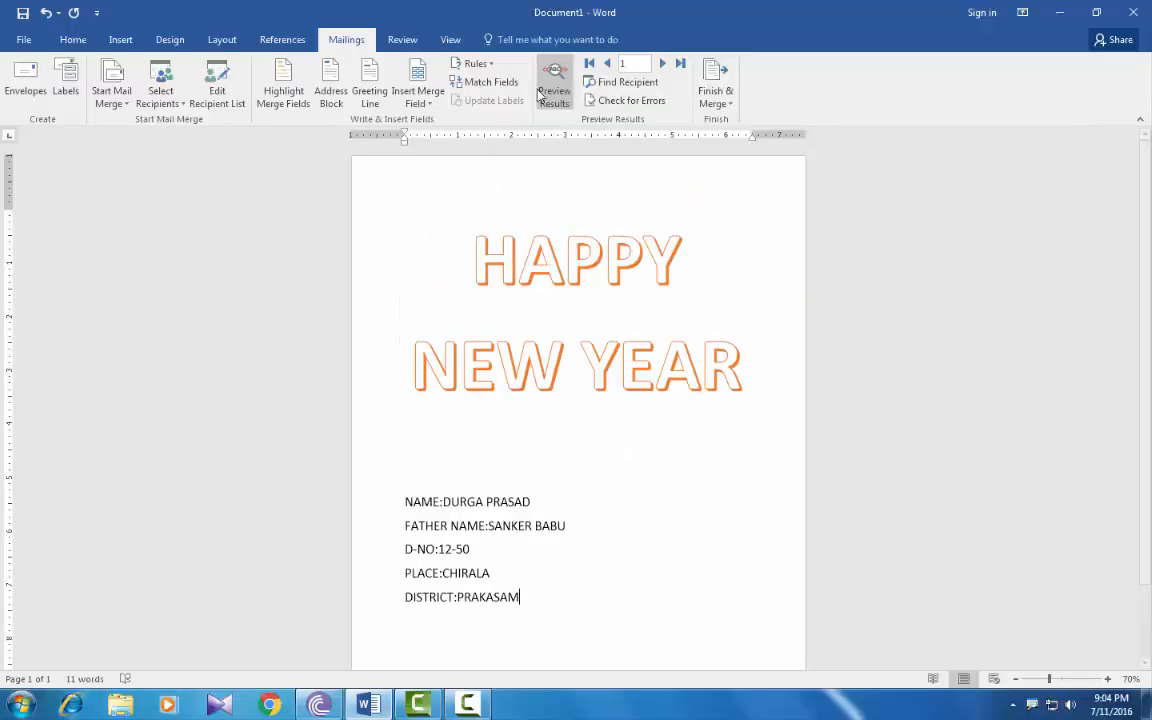
pyautogui.click(557, 76)
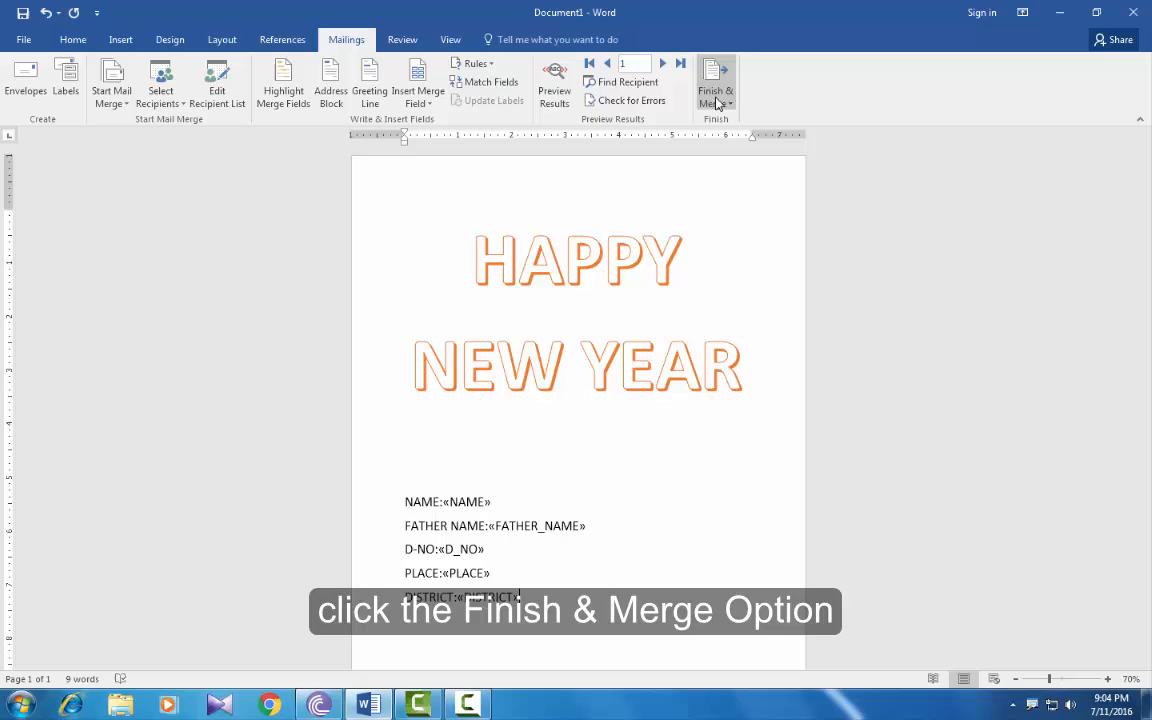
pyautogui.click(716, 100)
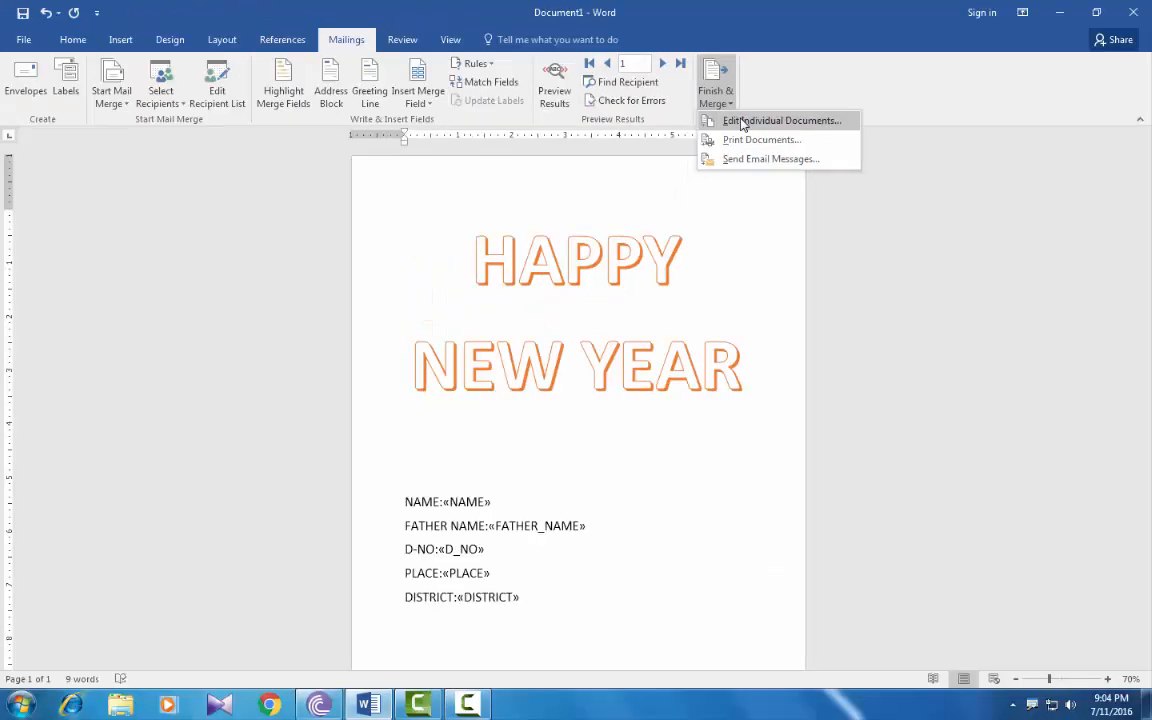
pyautogui.click(742, 121)
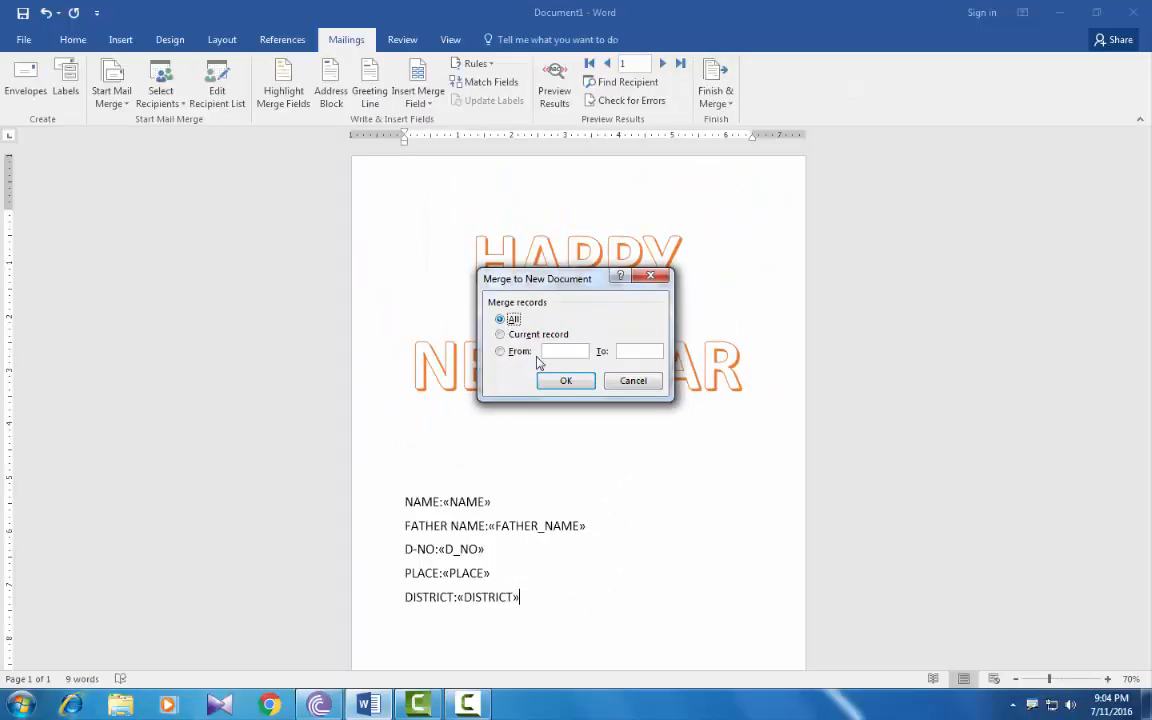
pyautogui.click(654, 464)
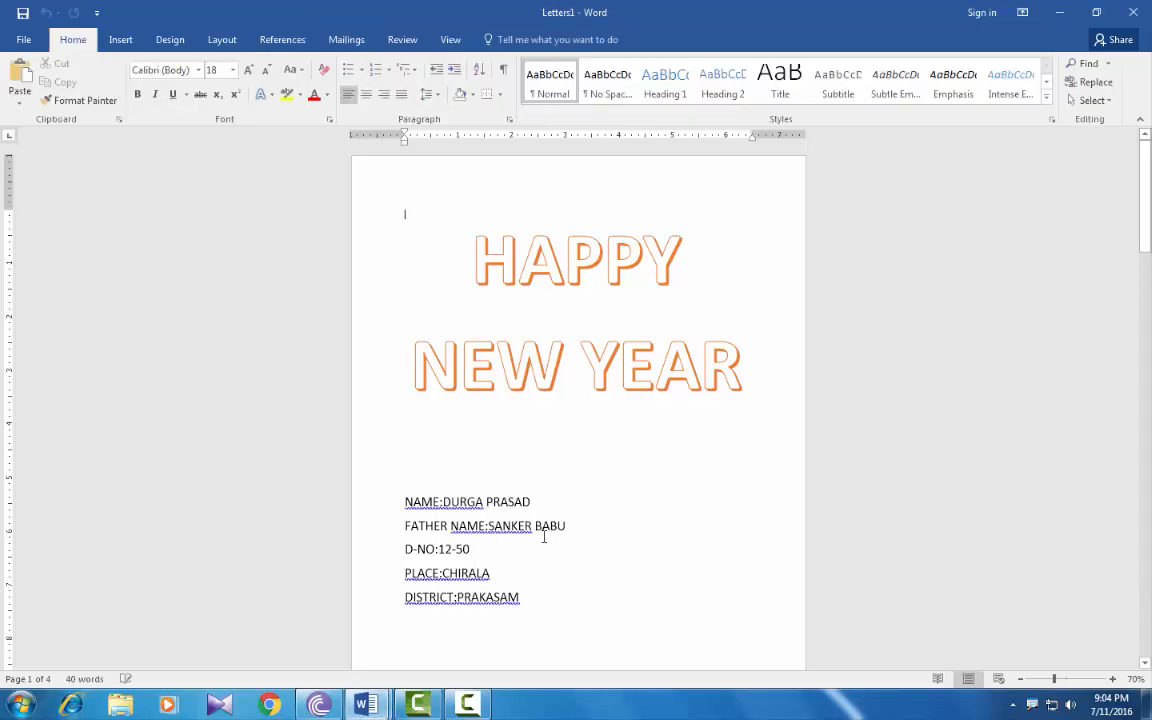
# Step: View all the merged letters side by side at 40% zoom
pyautogui.click(1022, 679)
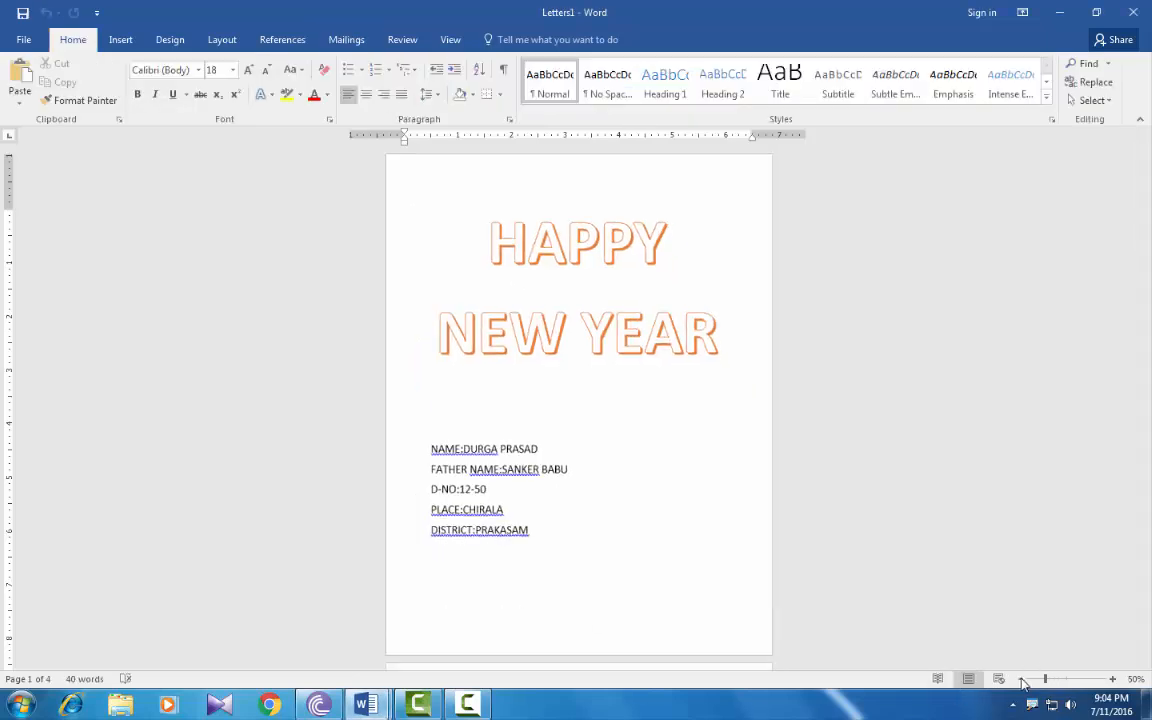
pyautogui.click(1022, 679)
pyautogui.click(1022, 679)
pyautogui.click(1022, 679)
pyautogui.click(1022, 679)
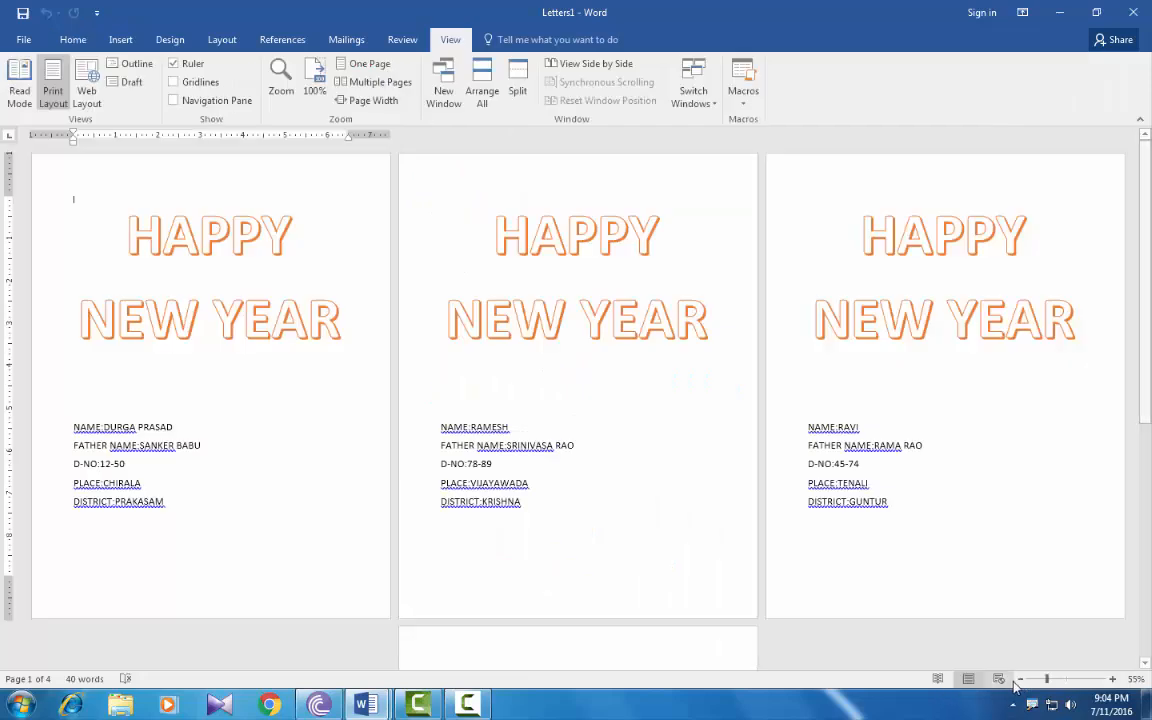
pyautogui.click(1022, 679)
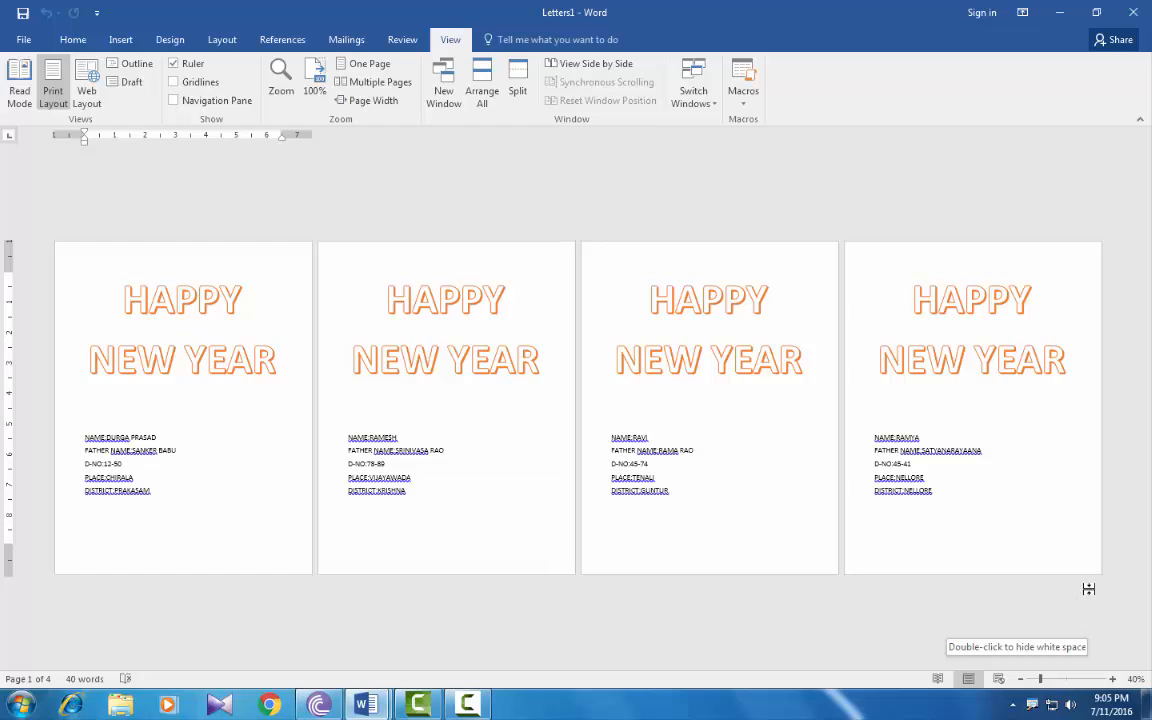
# Step: Read through each merged letter at 100% zoom, checking the recipient details from the first page to the last
pyautogui.click(1114, 680)
pyautogui.click(1114, 680)
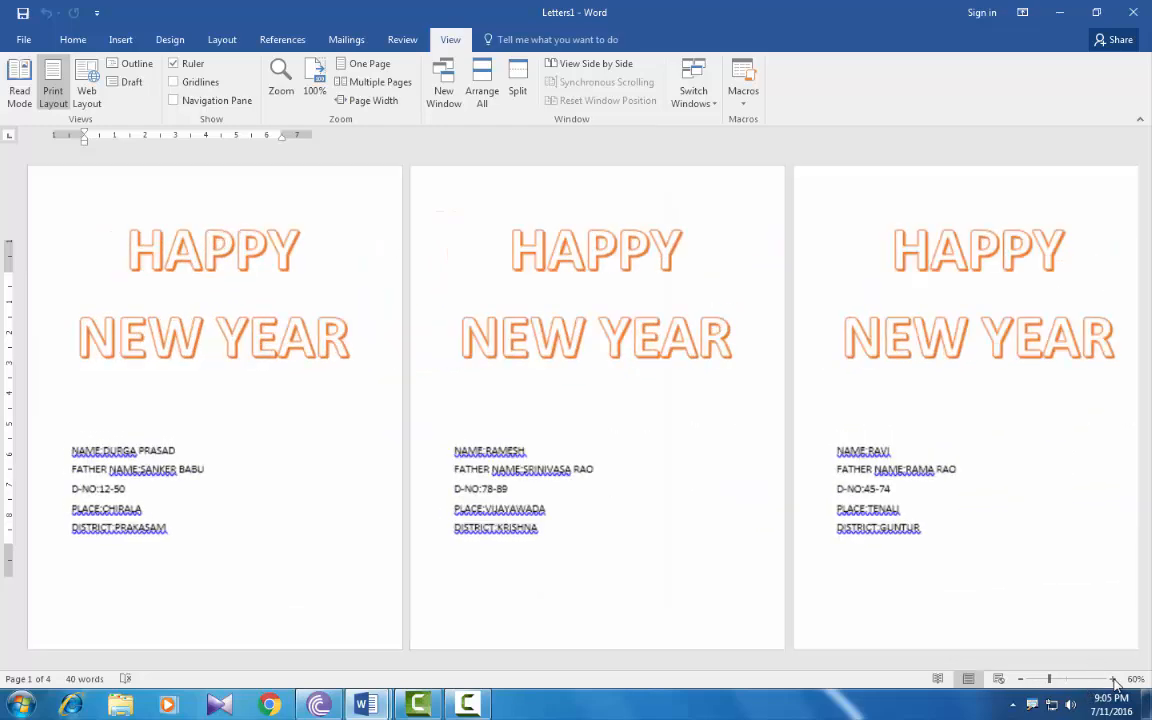
pyautogui.click(1114, 680)
pyautogui.click(1114, 680)
pyautogui.click(1114, 680)
pyautogui.click(1114, 680)
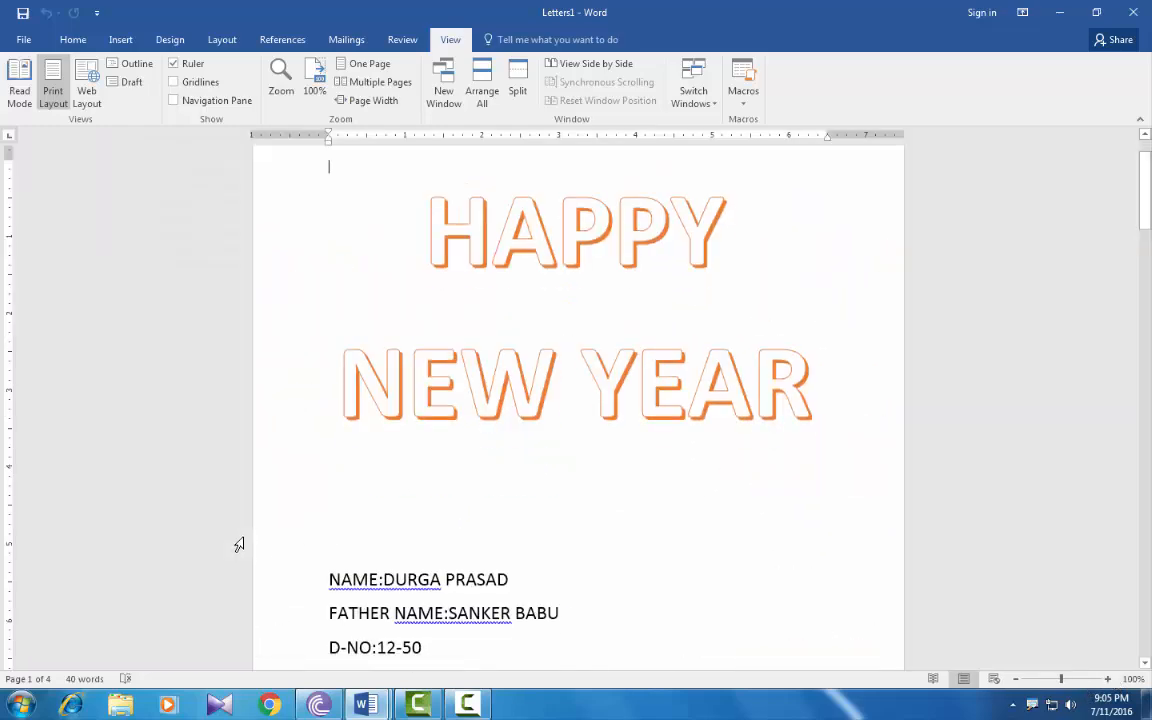
pyautogui.scroll(-5, 240, 543)
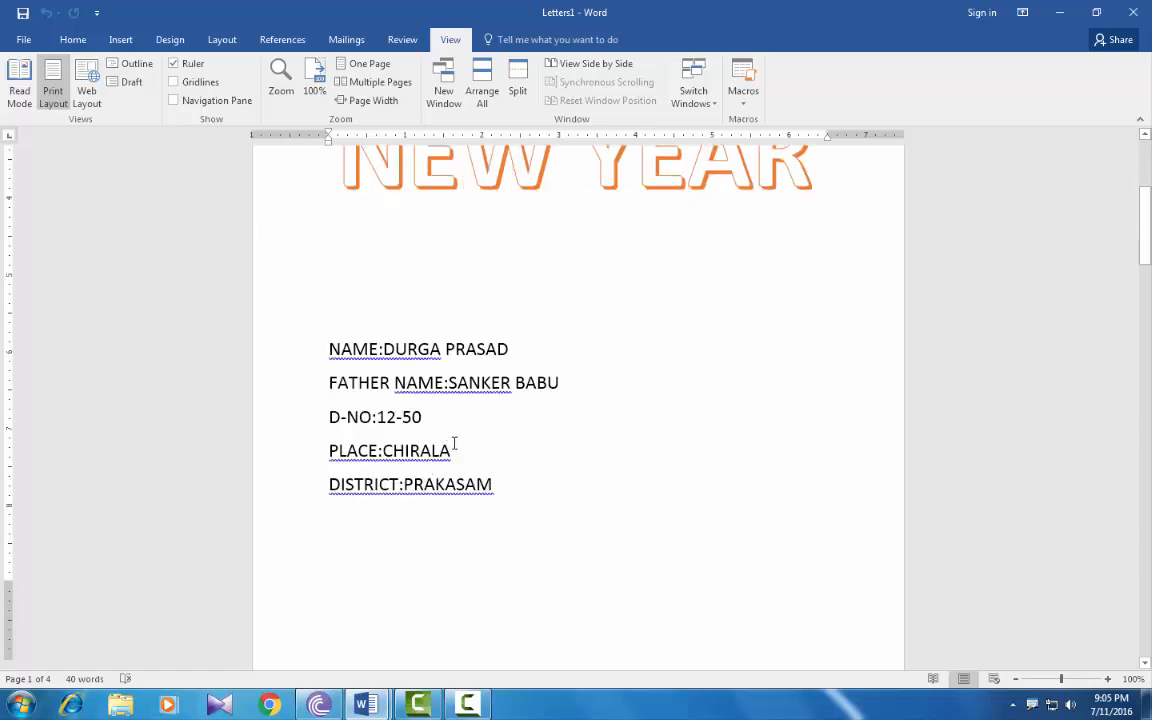
pyautogui.scroll(-10, 455, 440)
pyautogui.scroll(-10, 456, 440)
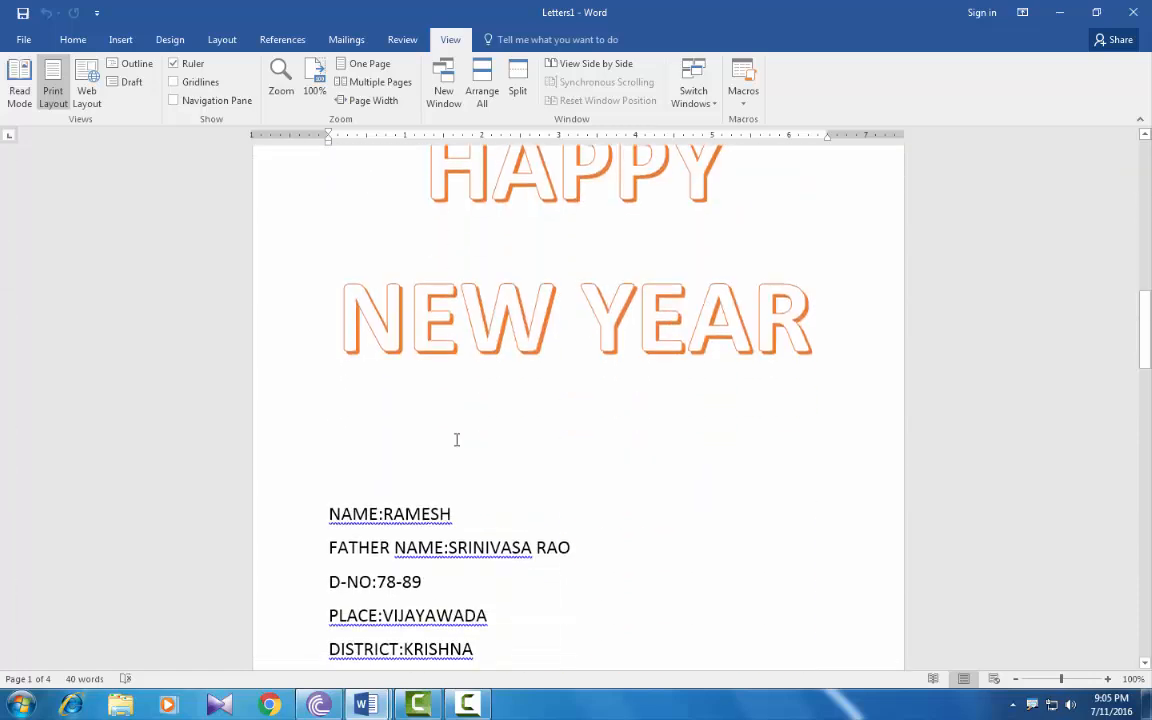
pyautogui.scroll(-12, 456, 432)
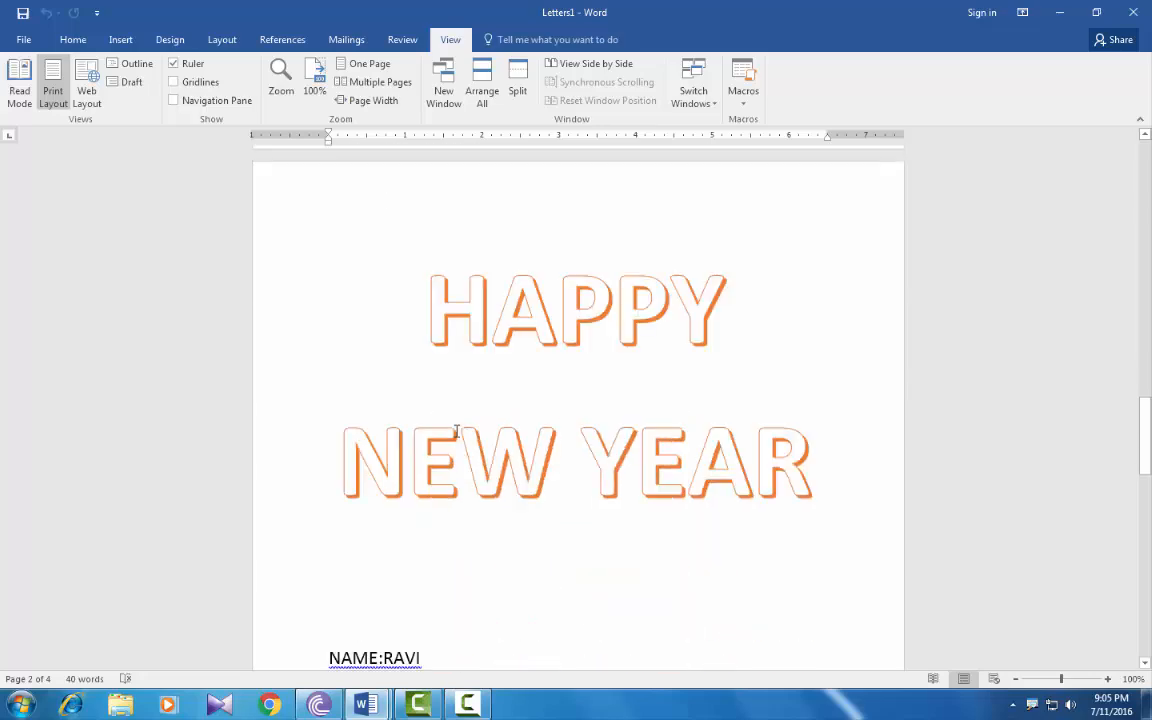
pyautogui.scroll(-13, 456, 432)
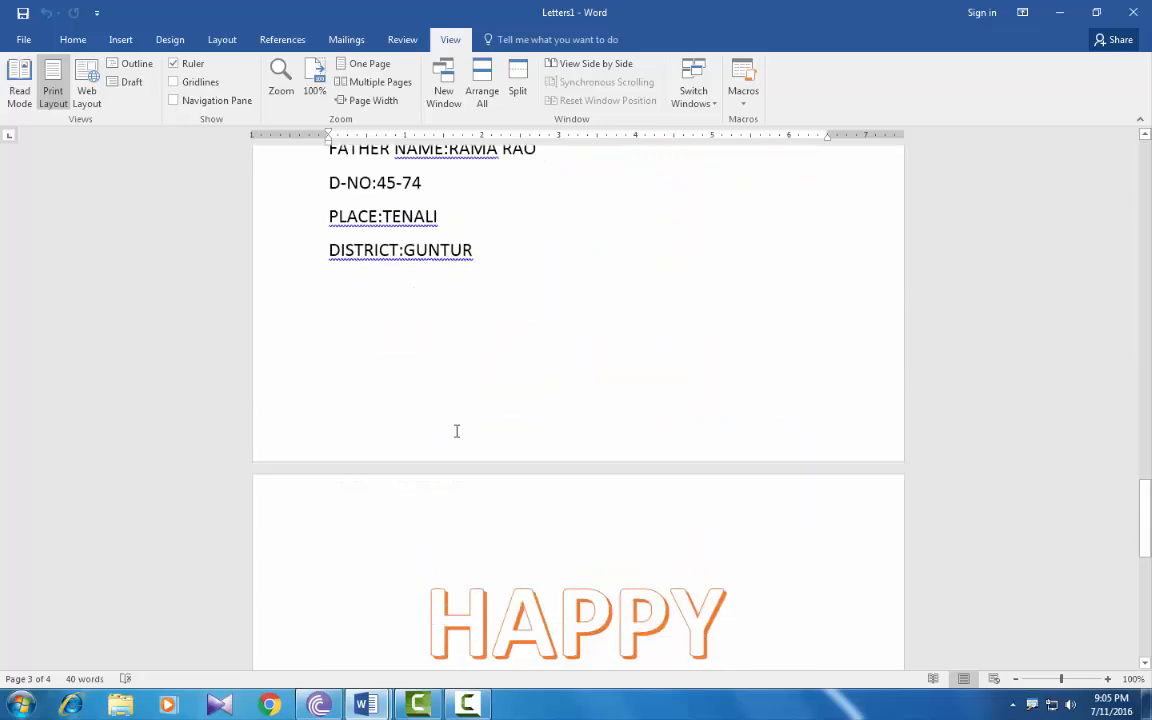
pyautogui.scroll(-4, 456, 429)
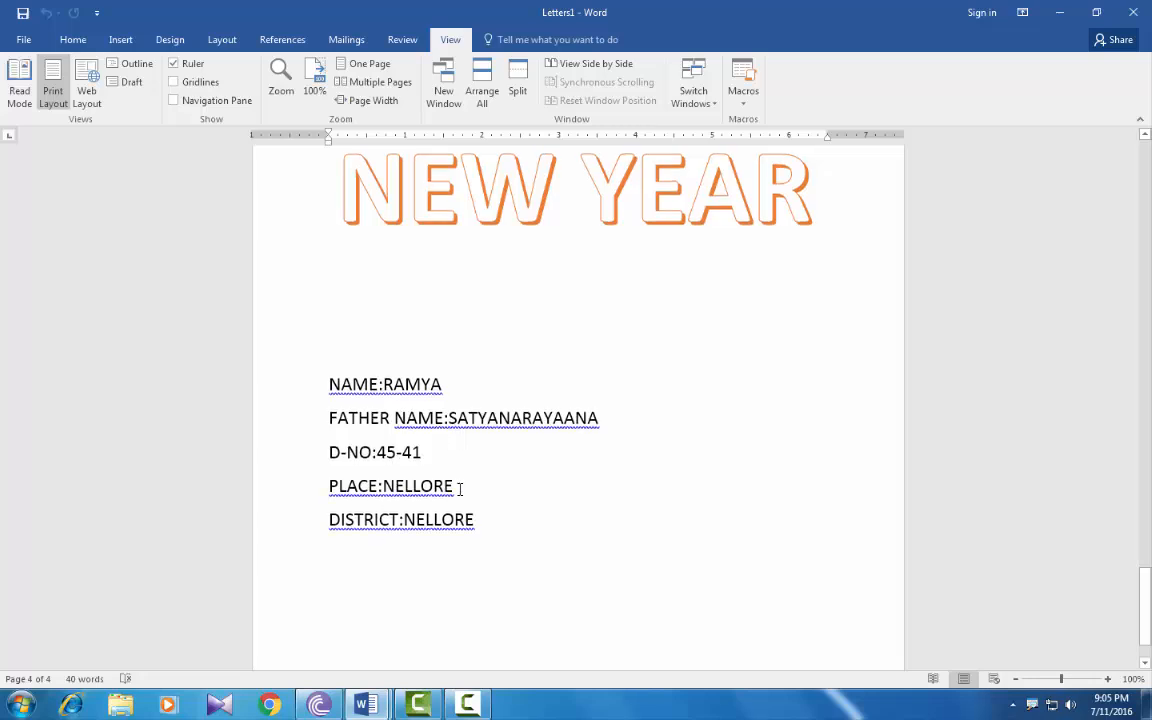
# Step: Look back over the merged letters and compare them two across at 60% zoom
pyautogui.scroll(7, 560, 455)
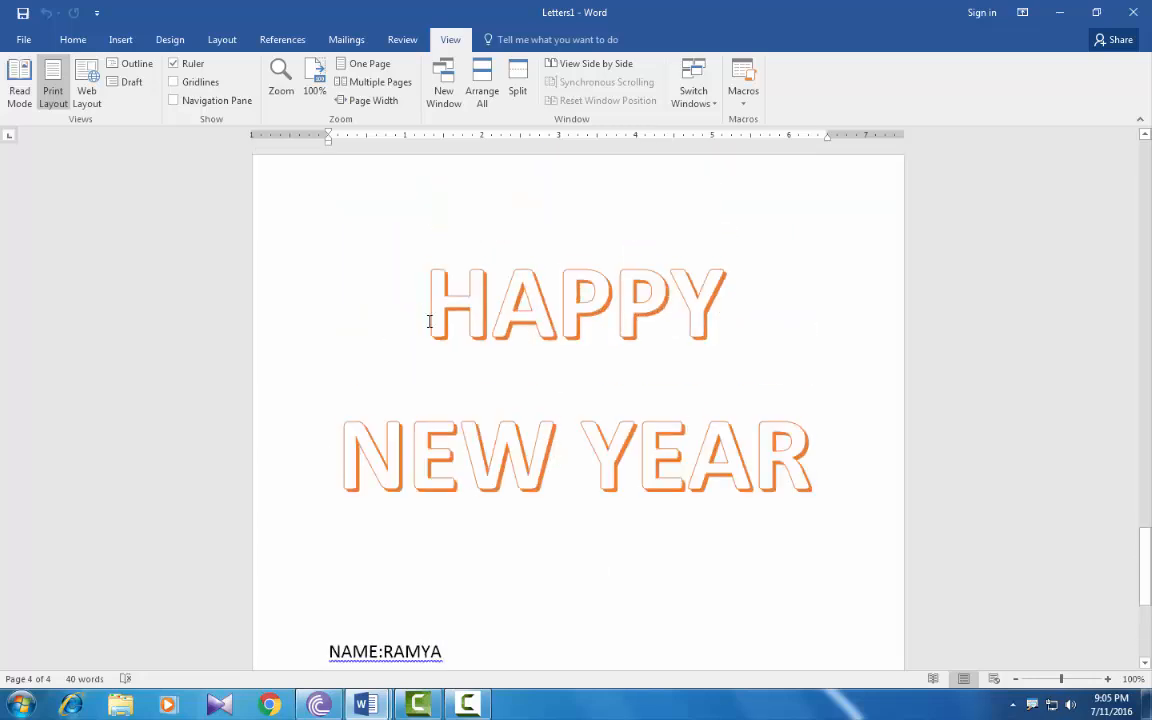
pyautogui.scroll(20, 432, 316)
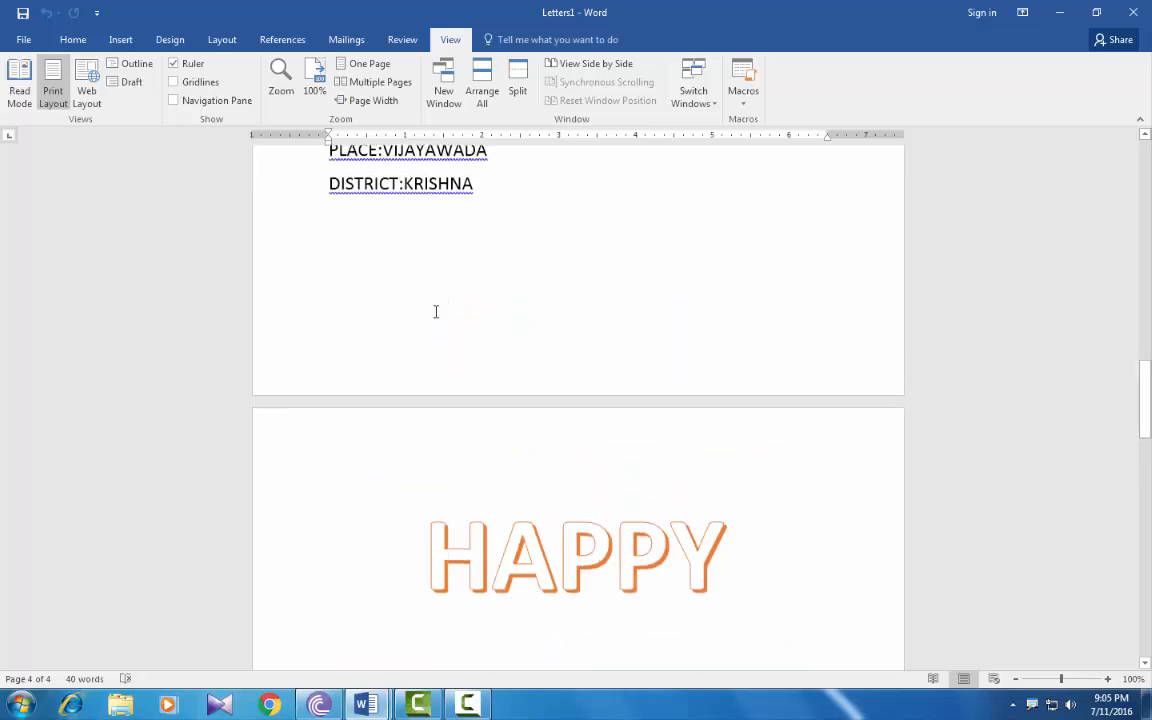
pyautogui.click(1015, 679)
pyautogui.click(1015, 679)
pyautogui.click(1015, 679)
pyautogui.click(1016, 679)
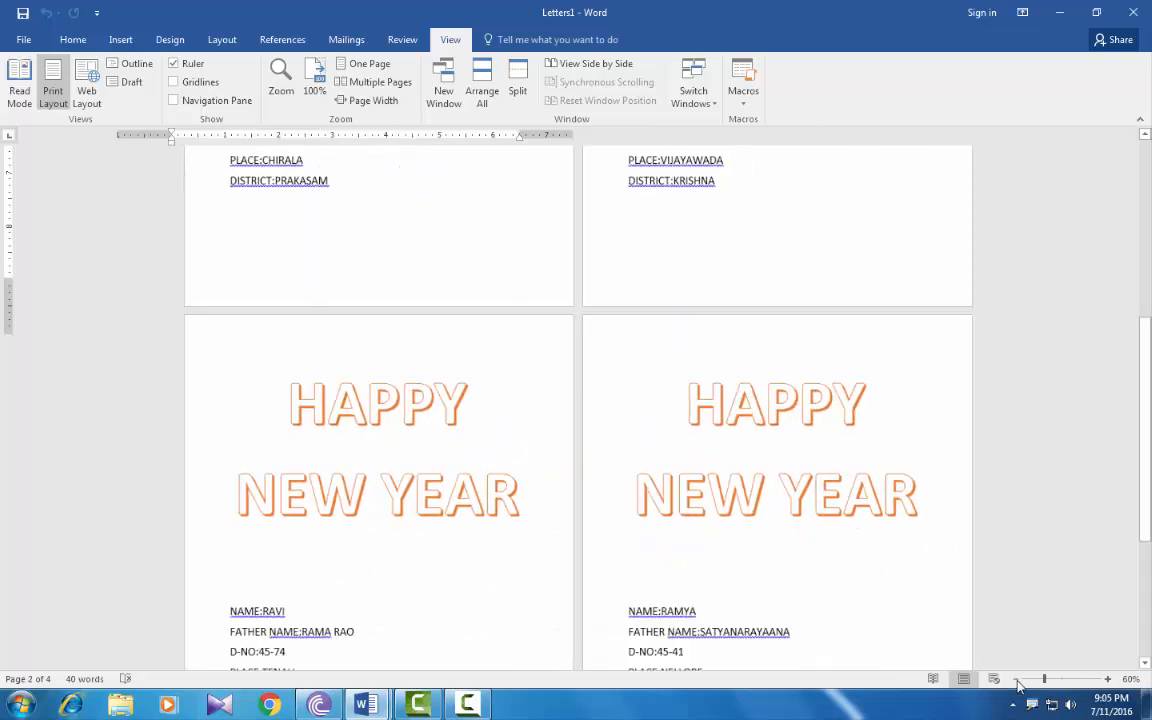